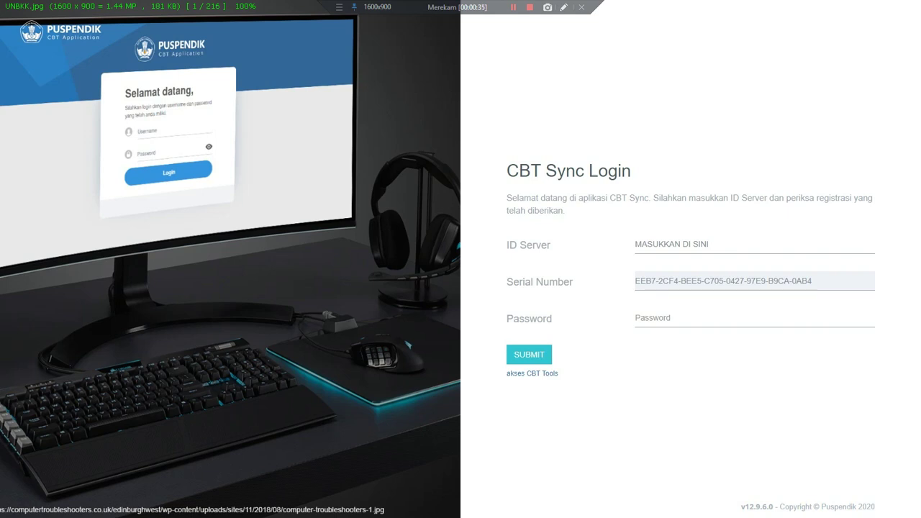
Step: Switch to File Explorer and examine the contents of the eXamBroAdmin 27.11.19 folder inside PREREQUISITES
{"action": "key", "text": "super"}
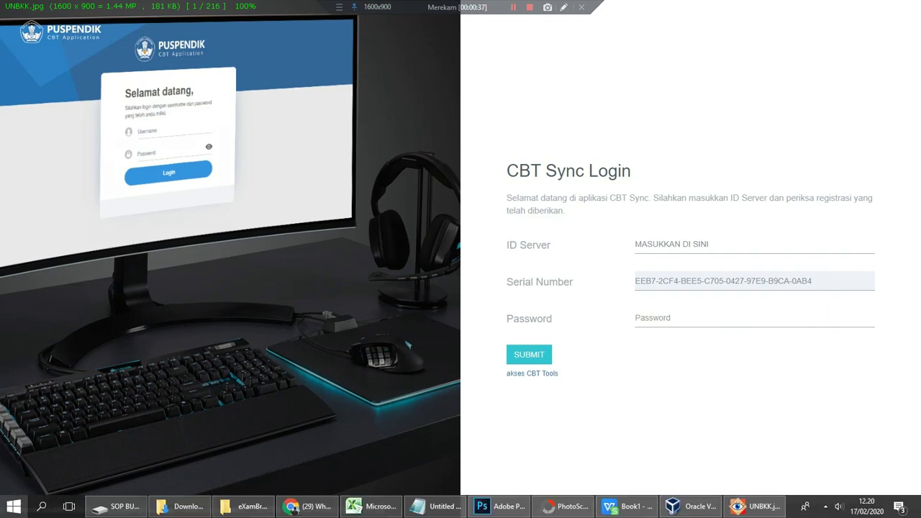
{"action": "key", "text": "alt+Tab"}
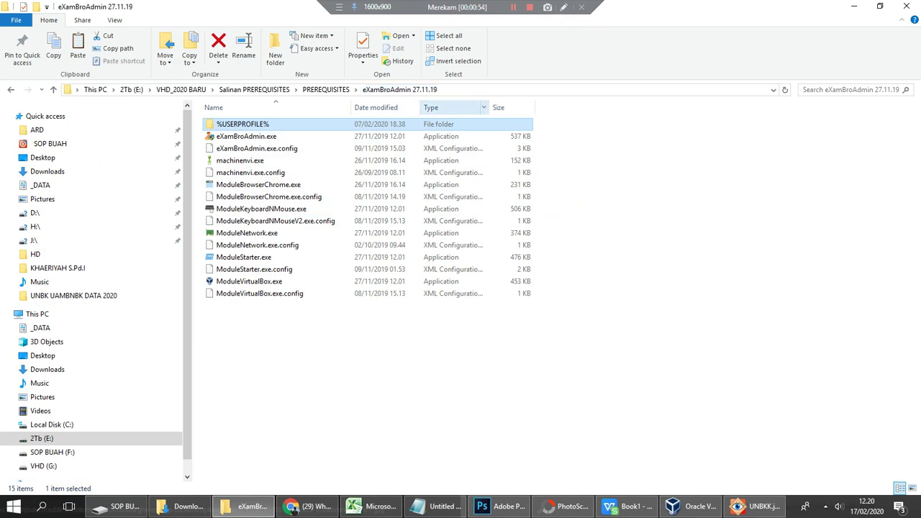
{"action": "left_click", "coordinate": [326, 89]}
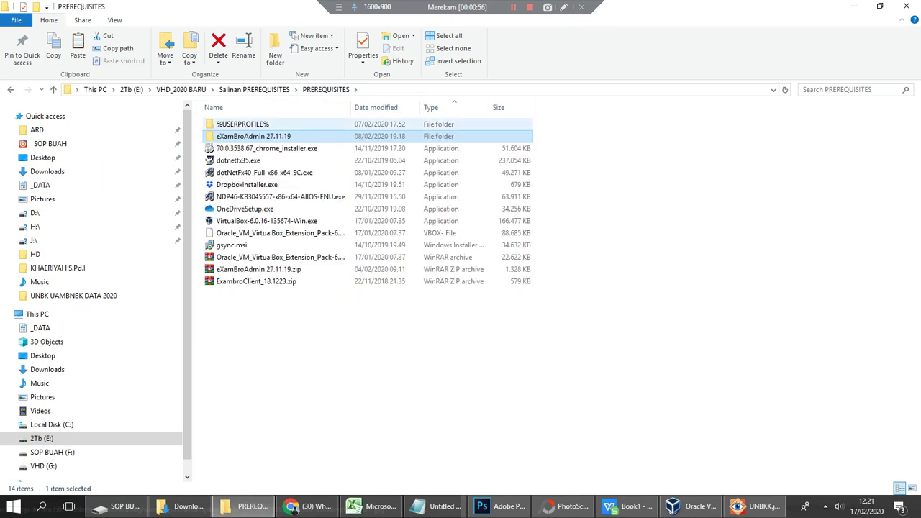
{"action": "key", "text": "Return"}
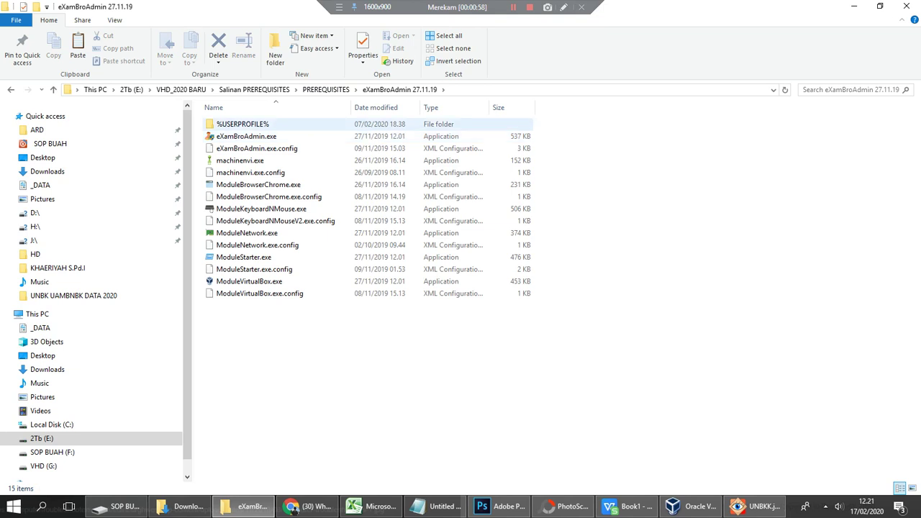
{"action": "left_click_drag", "start_coordinate": [521, 344], "coordinate": [243, 138]}
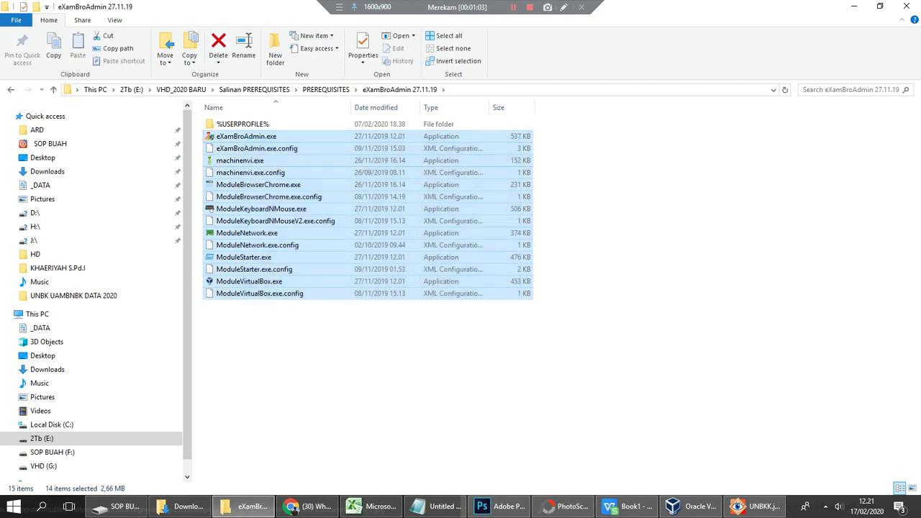
{"action": "left_click_drag", "start_coordinate": [363, 322], "coordinate": [226, 131]}
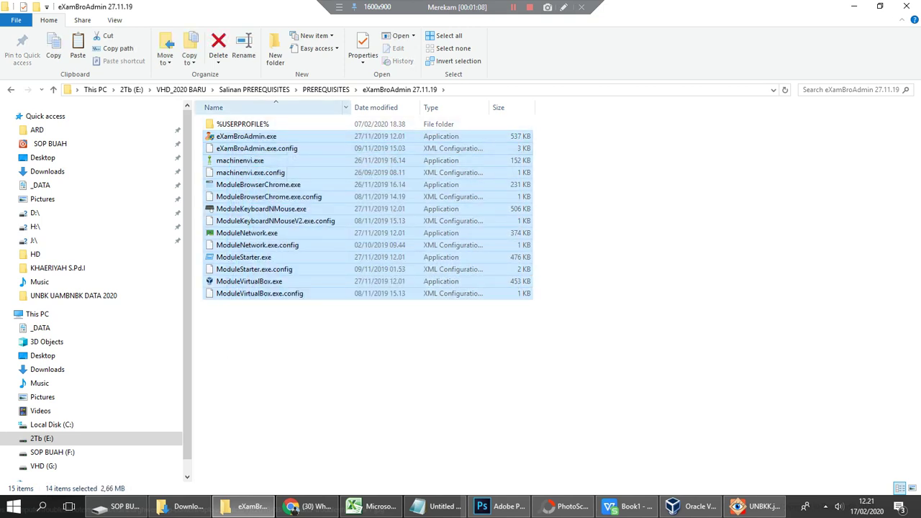
{"action": "left_click", "coordinate": [326, 89]}
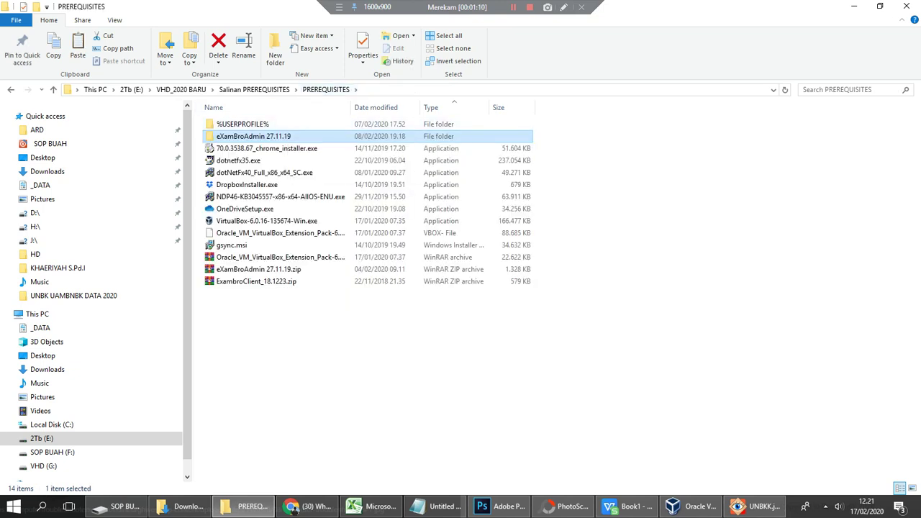
{"action": "key", "text": "Return"}
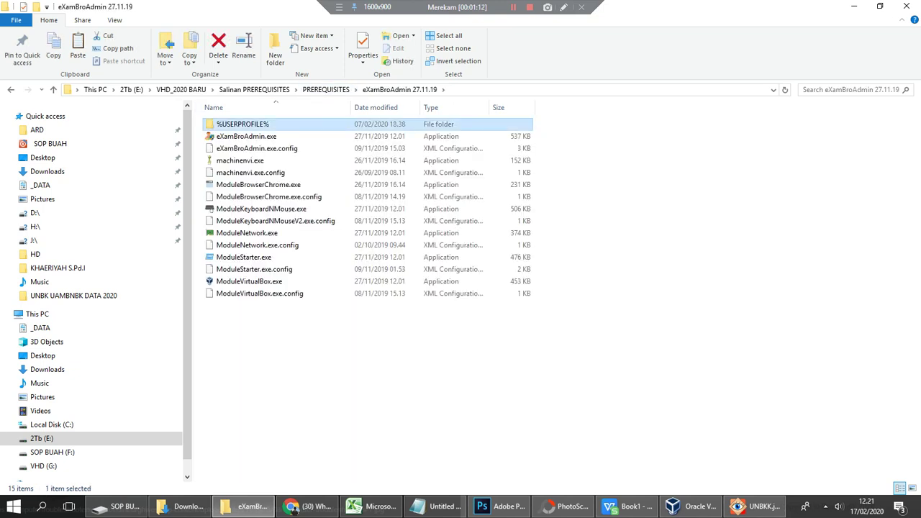
Step: Close the Chrome window and try to delete the %USERPROFILE% folder from eXamBroAdmin 27.11.19, granting administrator permission
{"action": "left_click", "coordinate": [306, 506]}
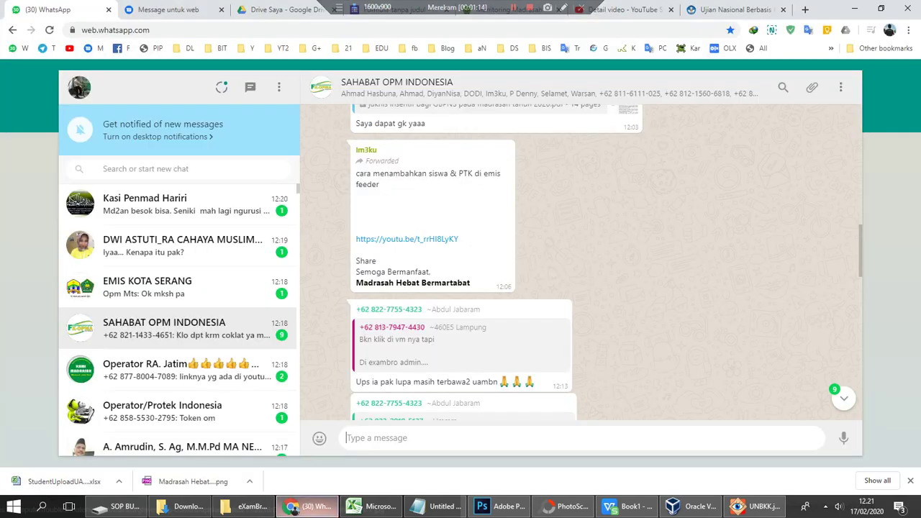
{"action": "left_click", "coordinate": [907, 6]}
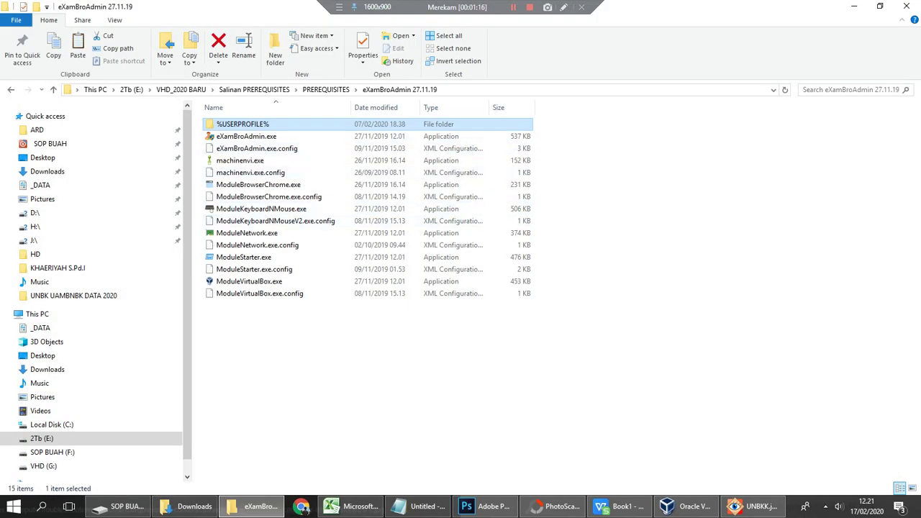
{"action": "key", "text": "Delete"}
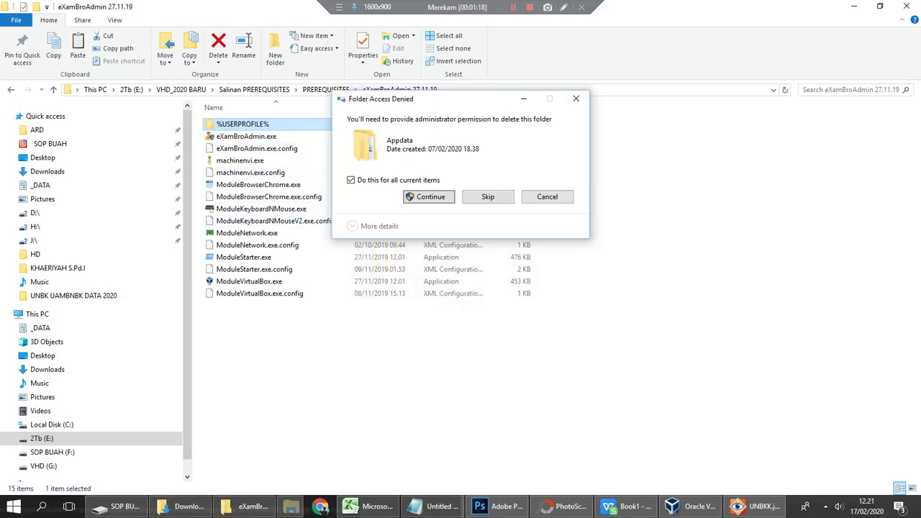
{"action": "key", "text": "Return"}
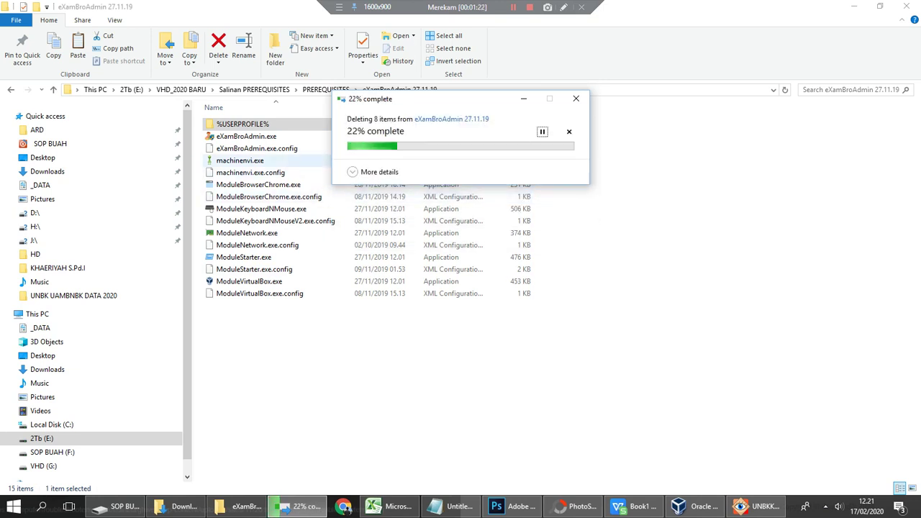
Step: Switch to Oracle VM VirtualBox and check the installed version in its About information
{"action": "left_click", "coordinate": [693, 507]}
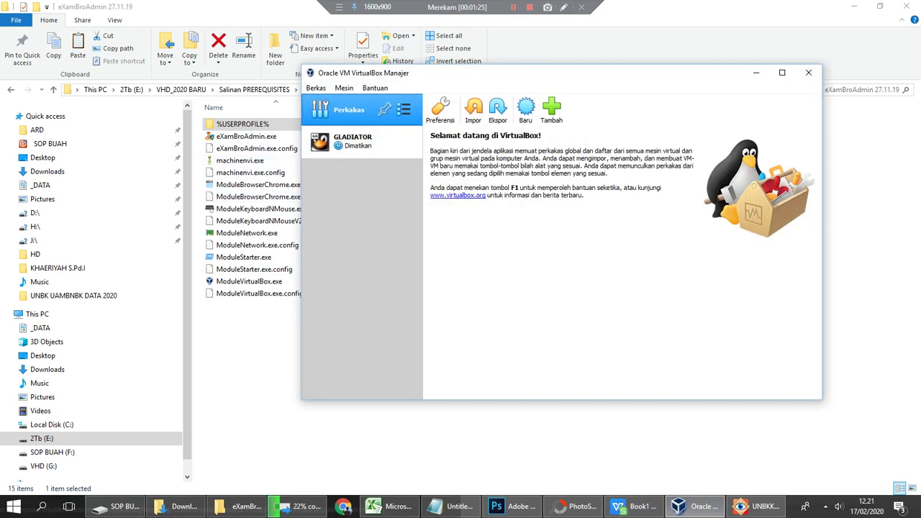
{"action": "left_click_drag", "start_coordinate": [501, 73], "coordinate": [514, 133]}
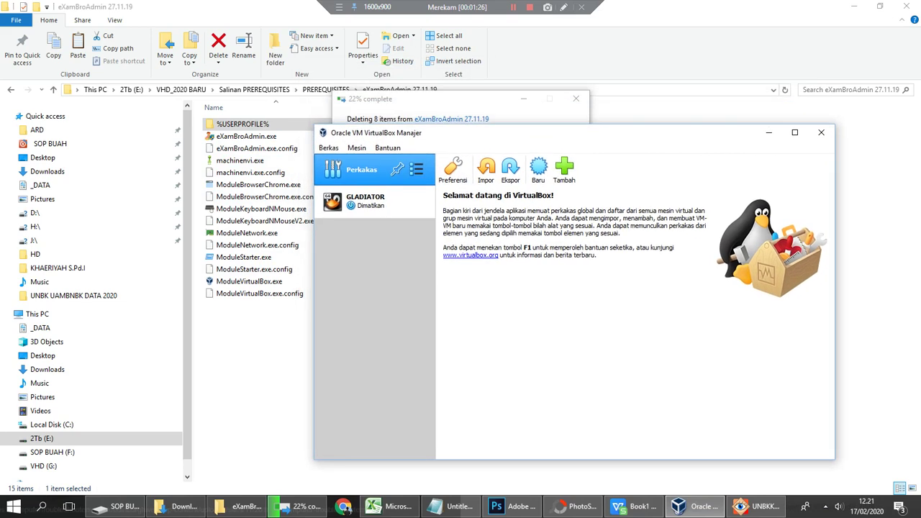
{"action": "left_click", "coordinate": [387, 148]}
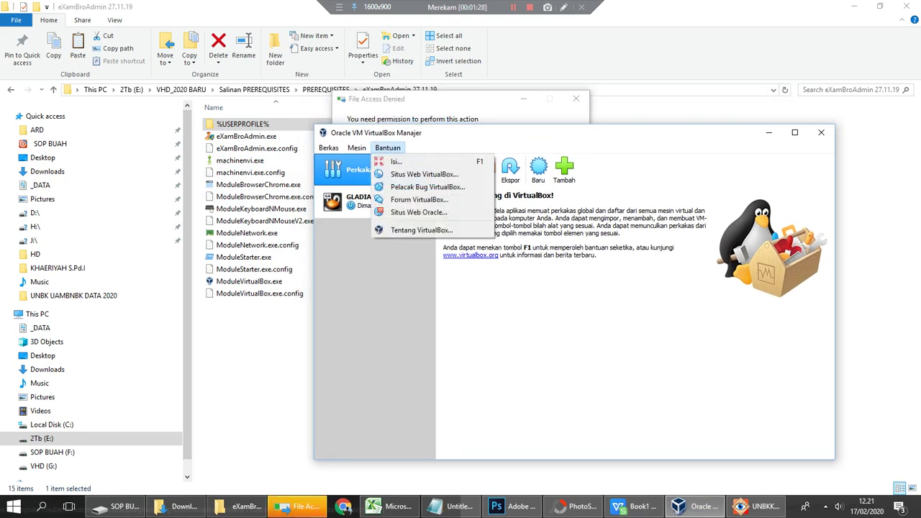
{"action": "left_click", "coordinate": [421, 229]}
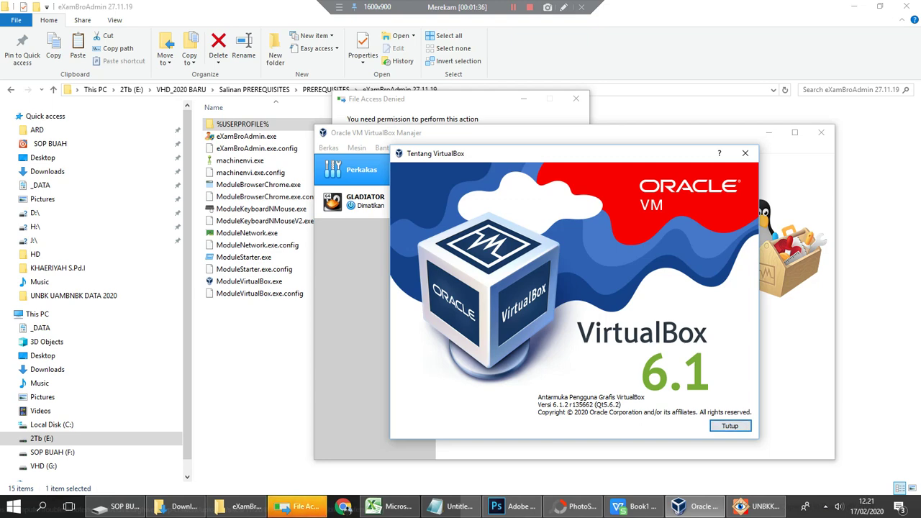
{"action": "left_click", "coordinate": [730, 425]}
{"action": "left_click", "coordinate": [387, 147]}
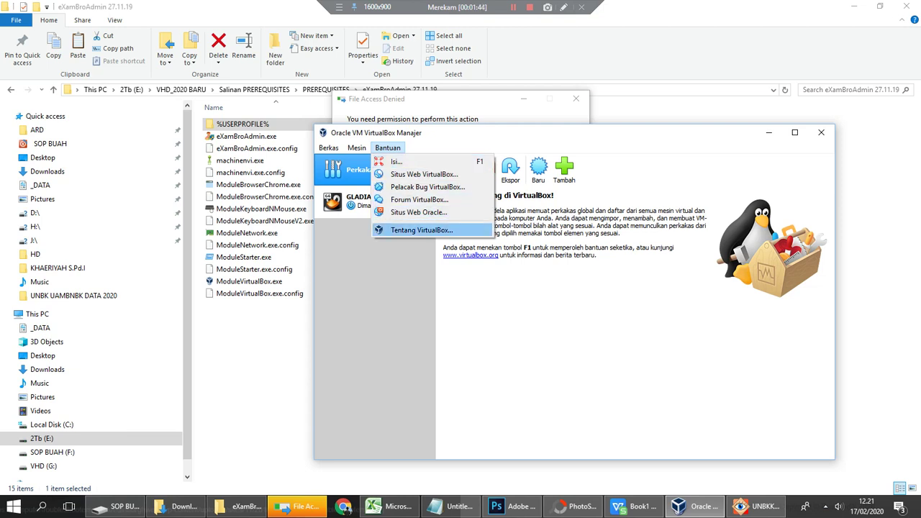
{"action": "left_click", "coordinate": [421, 229]}
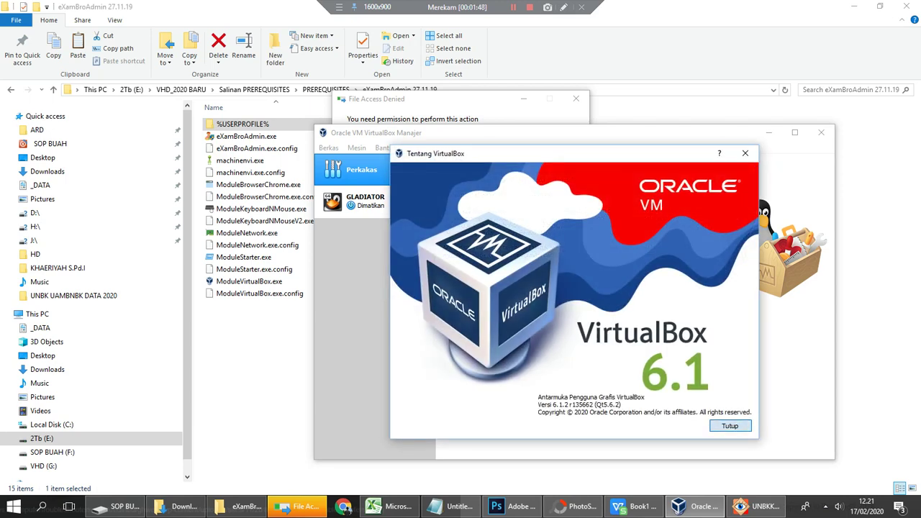
{"action": "key", "text": "Return"}
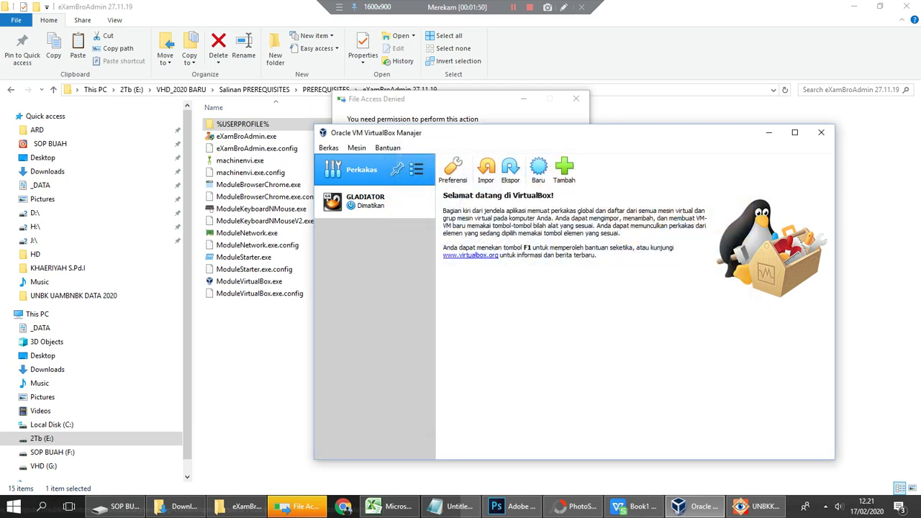
Step: Start creating a new virtual machine and name it MADROSAH_GLADI_BERSIH
{"action": "left_click", "coordinate": [538, 170]}
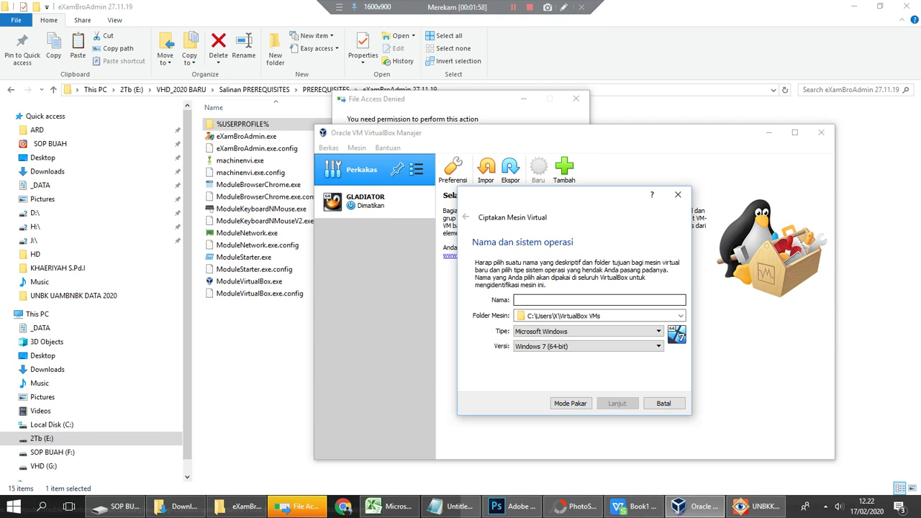
{"action": "type", "text": "M"}
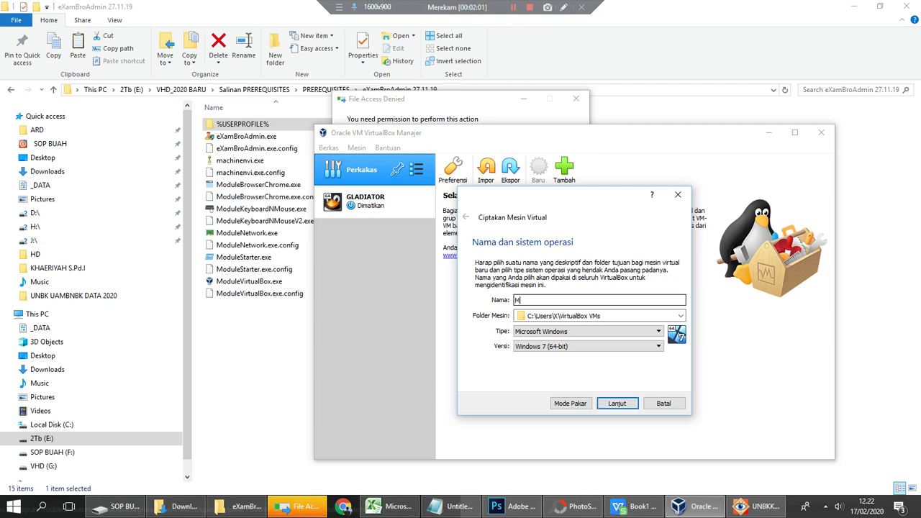
{"action": "type", "text": "ADROSAH_"}
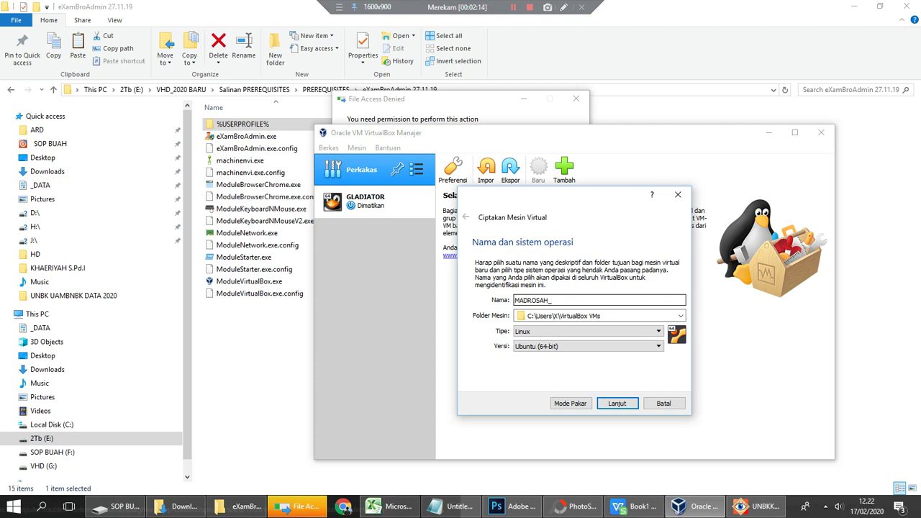
{"action": "type", "text": "GLADIBERSIH"}
{"action": "left_click", "coordinate": [566, 300]}
{"action": "type", "text": "_"}
{"action": "left_click_drag", "start_coordinate": [593, 300], "coordinate": [513, 300]}
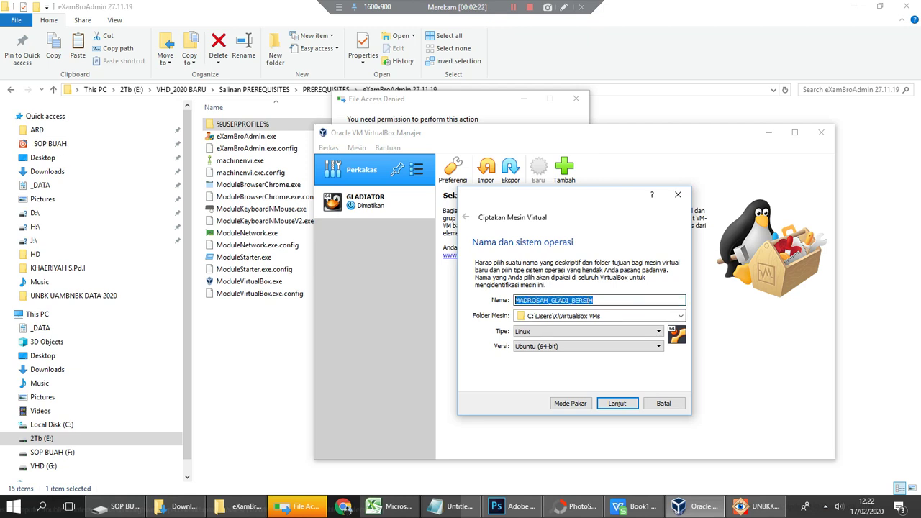
{"action": "left_click", "coordinate": [573, 300]}
{"action": "left_click_drag", "start_coordinate": [572, 300], "coordinate": [568, 300]}
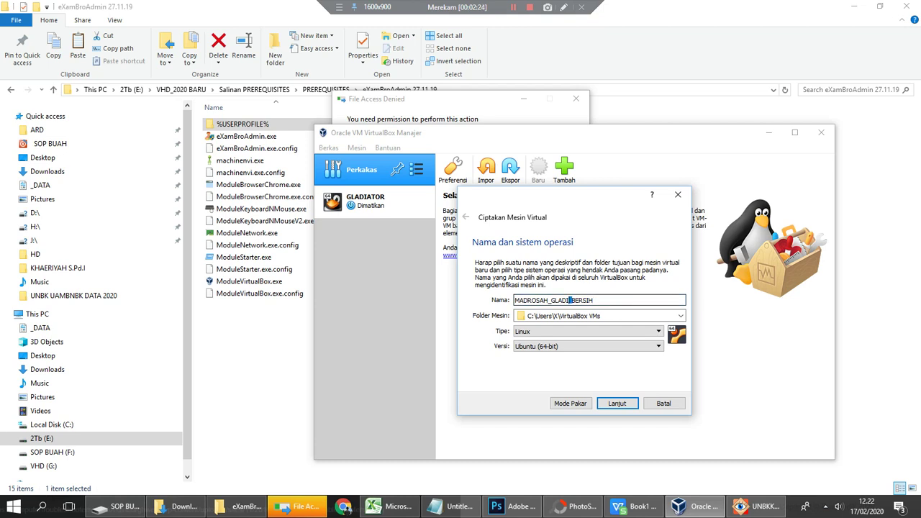
{"action": "left_click", "coordinate": [551, 300]}
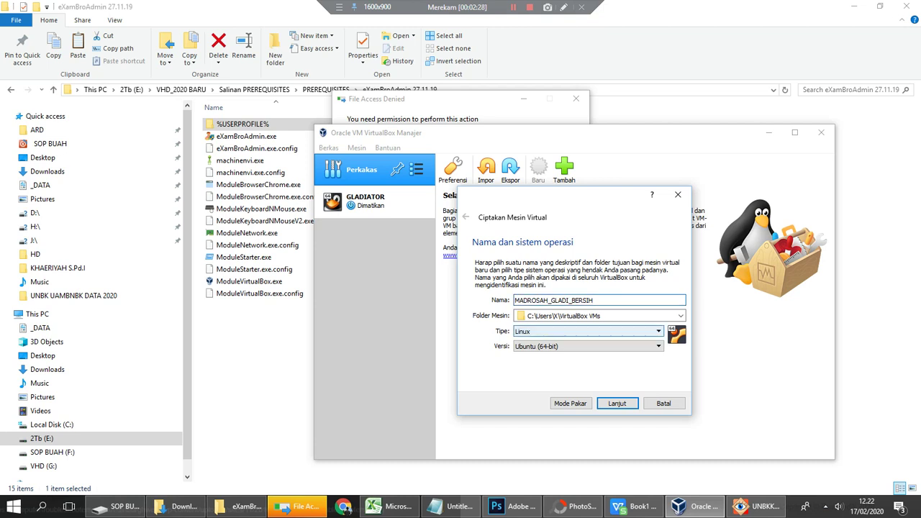
Step: Set the virtual machine's type to Microsoft Windows and version to Windows 7 (64-bit), and continue to the memory settings
{"action": "left_click", "coordinate": [588, 331]}
{"action": "key", "text": "Up"}
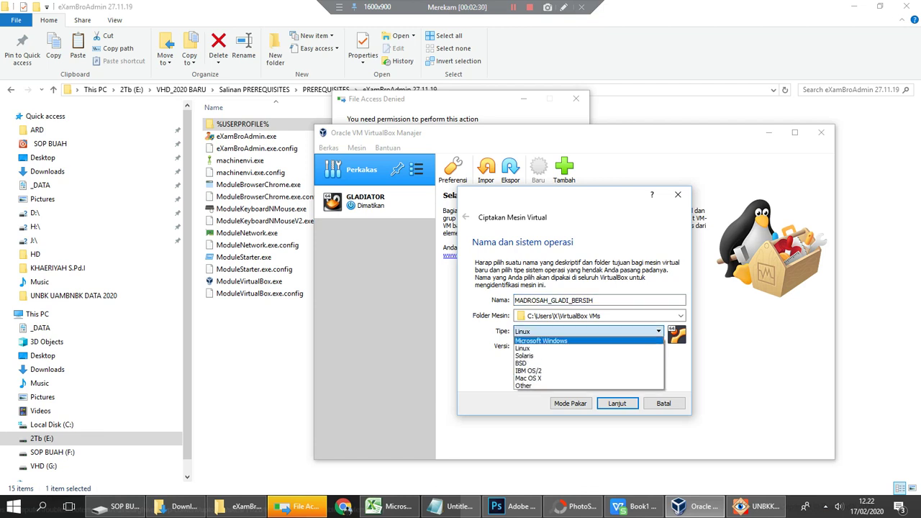
{"action": "key", "text": "Return"}
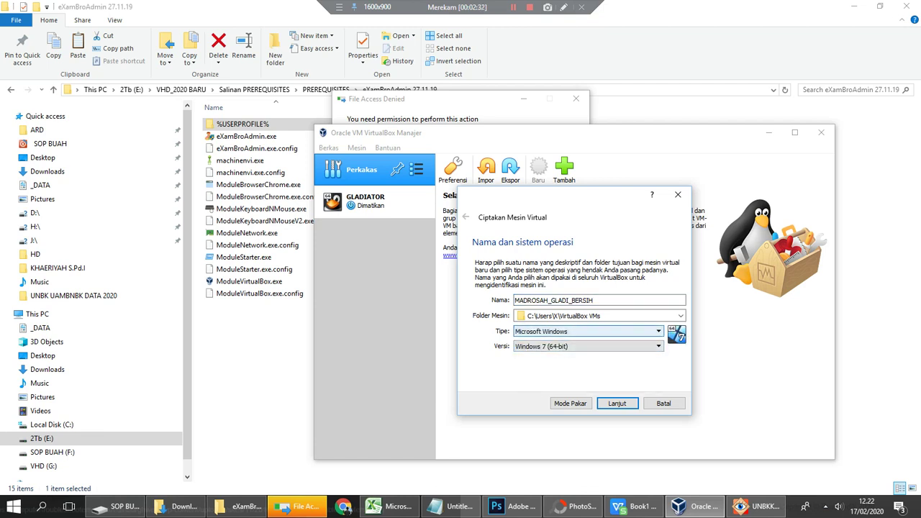
{"action": "key", "text": "Tab"}
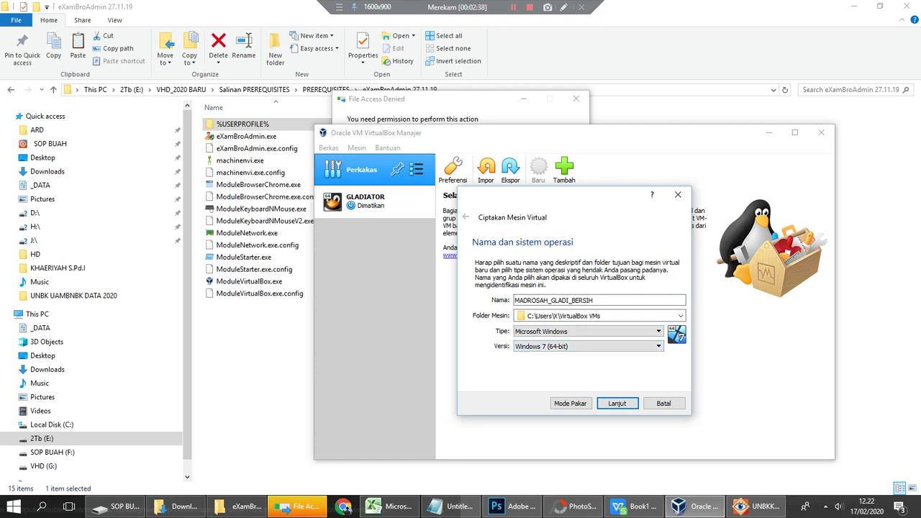
{"action": "left_click", "coordinate": [588, 346]}
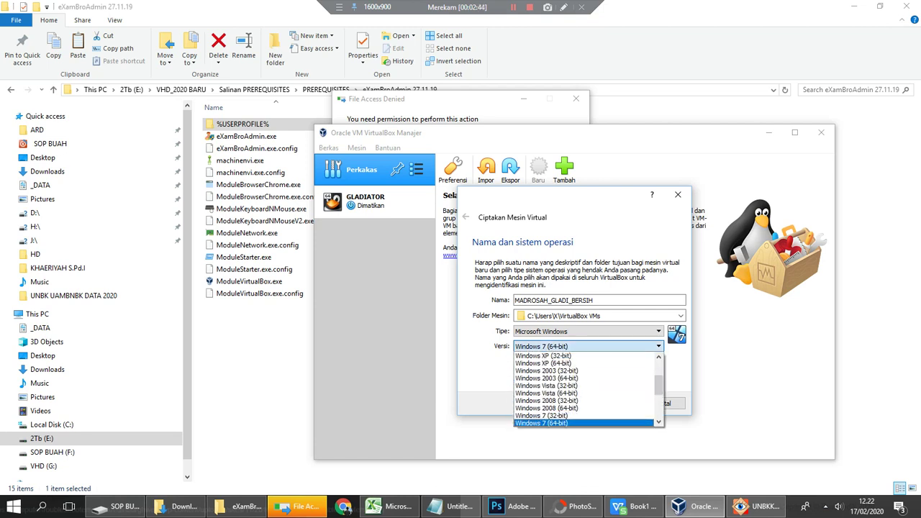
{"action": "key", "text": "Return"}
{"action": "key", "text": "alt+Down"}
{"action": "key", "text": "Return"}
{"action": "key", "text": "alt+Down"}
{"action": "key", "text": "Return"}
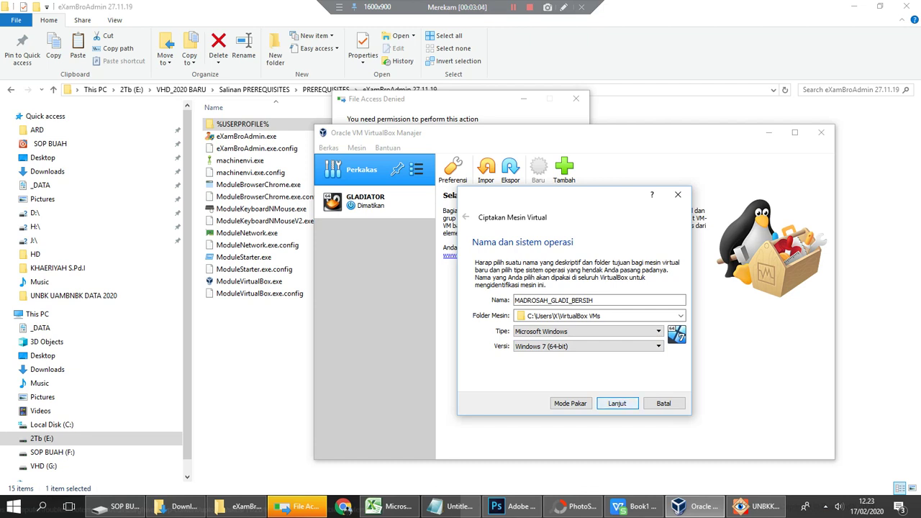
{"action": "key", "text": "Return"}
Step: Allocate 8192 MB of memory to the virtual machine and continue to the hard disk settings
{"action": "left_click_drag", "start_coordinate": [502, 299], "coordinate": [582, 299]}
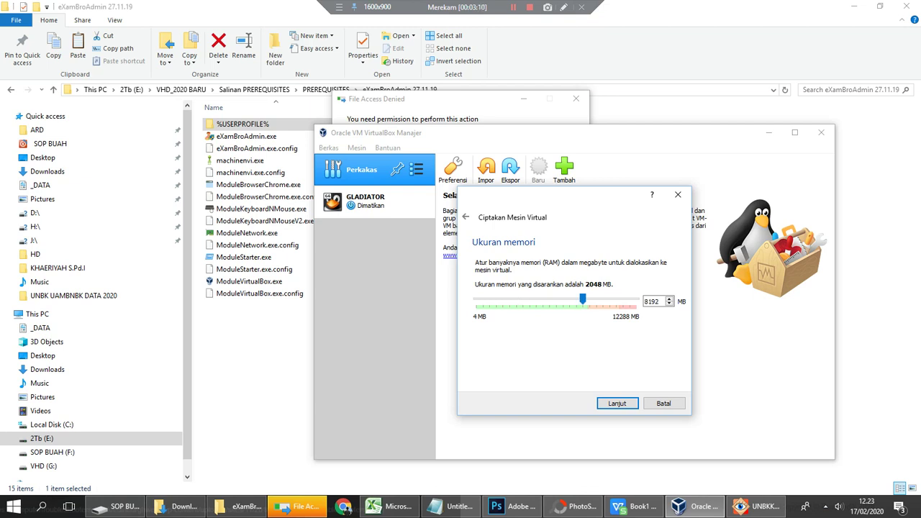
{"action": "mouse_move", "coordinate": [582, 298]}
{"action": "left_mouse_down"}
{"action": "mouse_move", "coordinate": [623, 299]}
{"action": "mouse_move", "coordinate": [582, 299]}
{"action": "left_mouse_up"}
{"action": "left_click", "coordinate": [608, 403]}
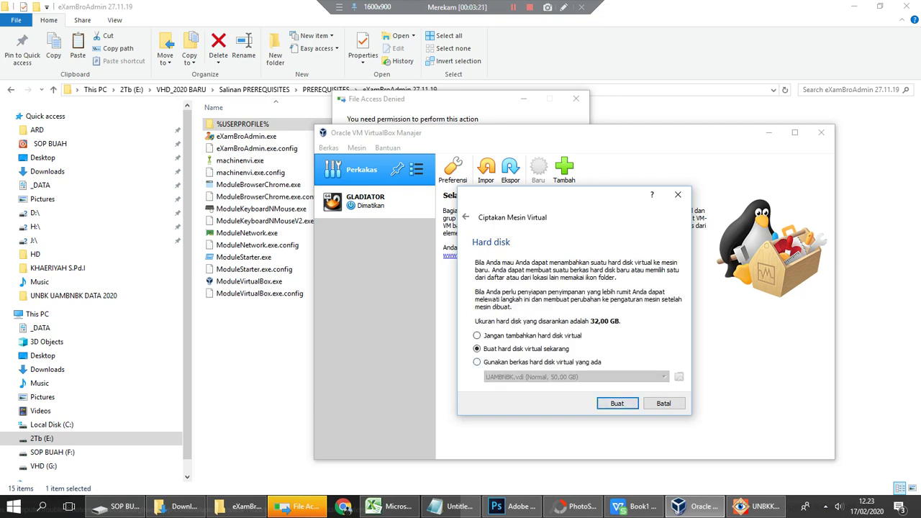
Step: Attach the existing virtual hard disk VHD UNBK 2020_FRESH.vhd from drive VHD (G:) and create the virtual machine
{"action": "left_click", "coordinate": [476, 361]}
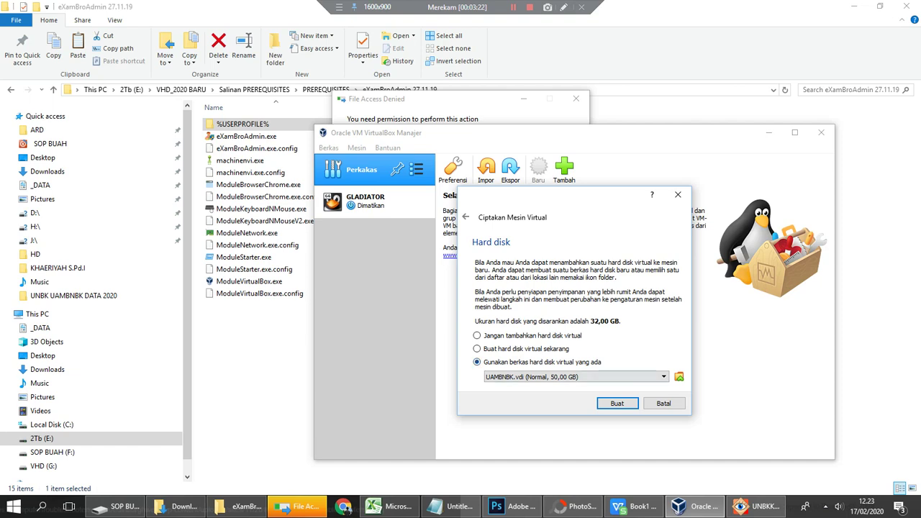
{"action": "left_click", "coordinate": [678, 376]}
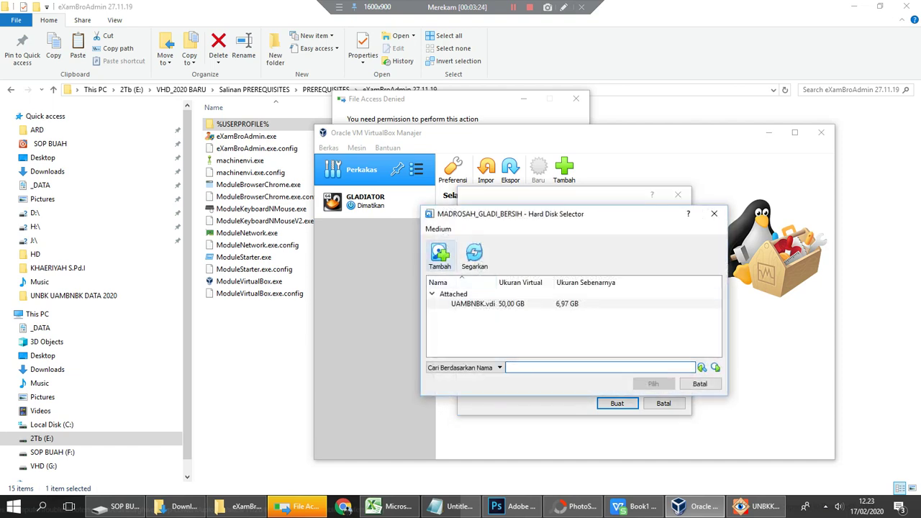
{"action": "left_click", "coordinate": [440, 253]}
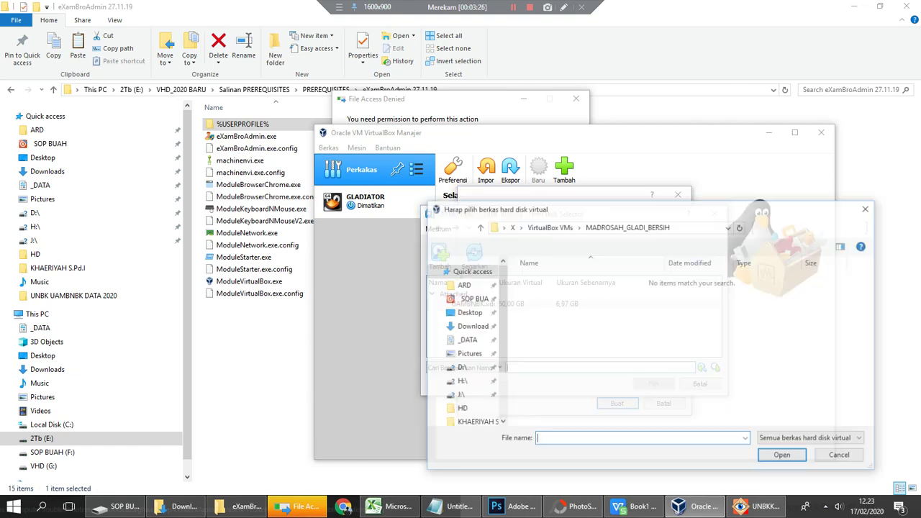
{"action": "scroll", "coordinate": [468, 338], "scroll_direction": "down", "scroll_amount": 5}
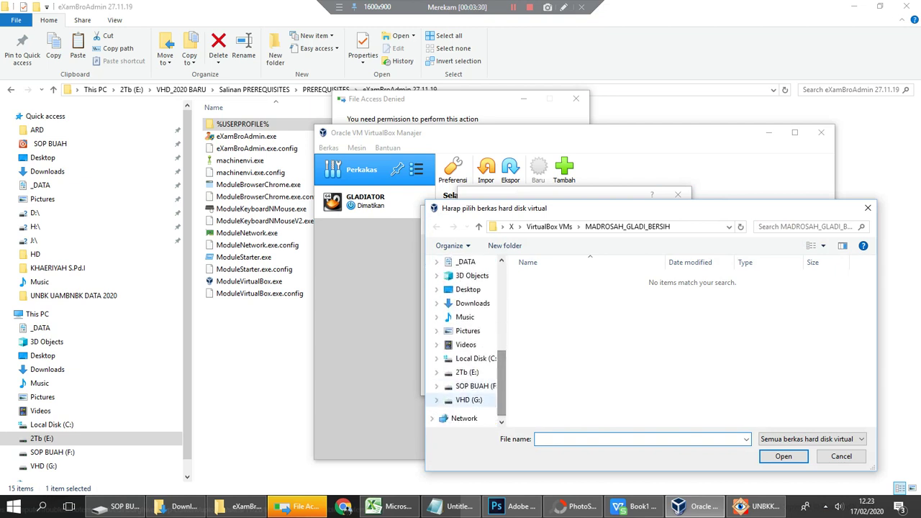
{"action": "left_click", "coordinate": [467, 400]}
{"action": "left_click", "coordinate": [572, 279]}
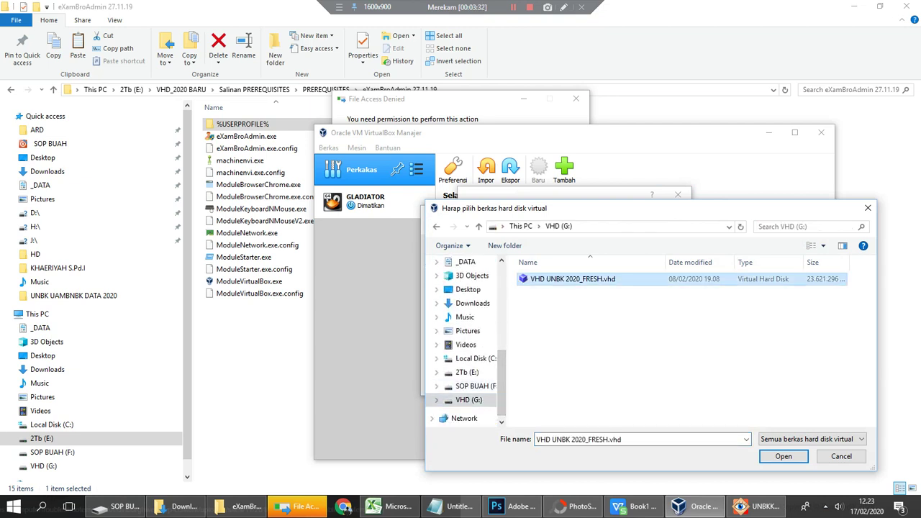
{"action": "key", "text": "Return"}
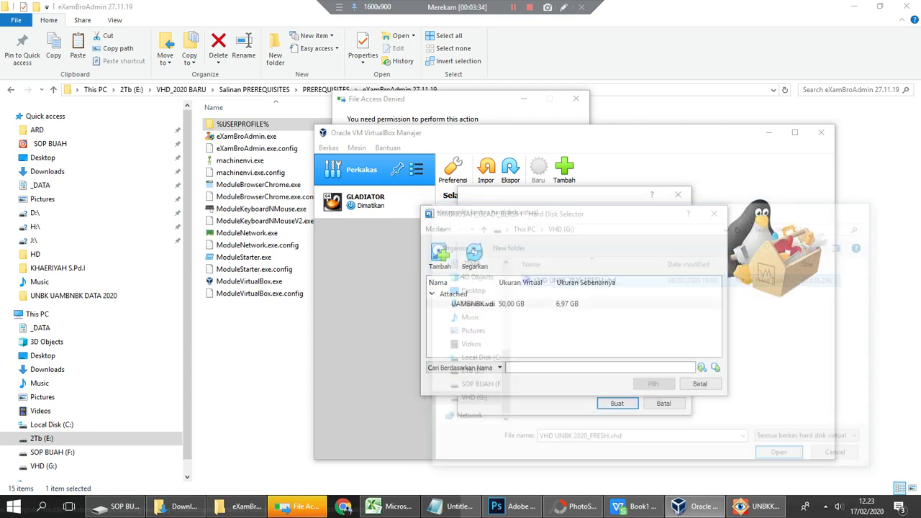
{"action": "key", "text": "Return"}
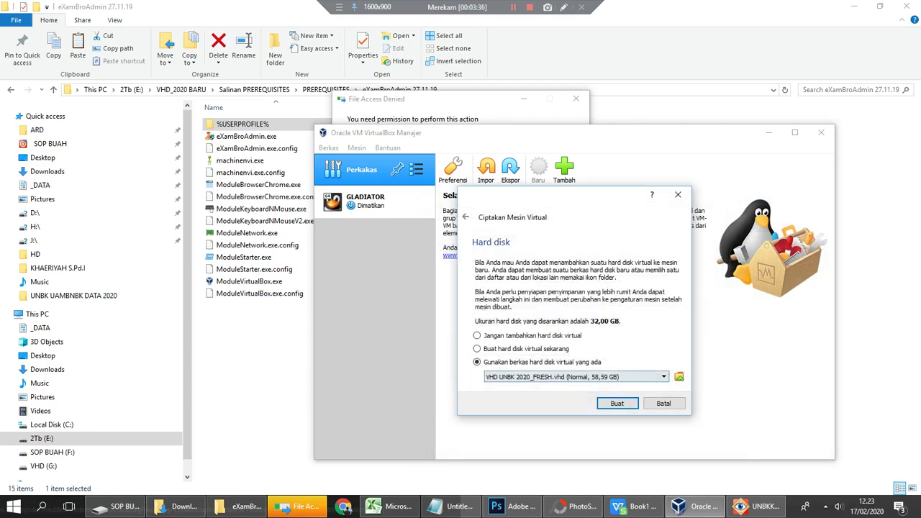
{"action": "key", "text": "Return"}
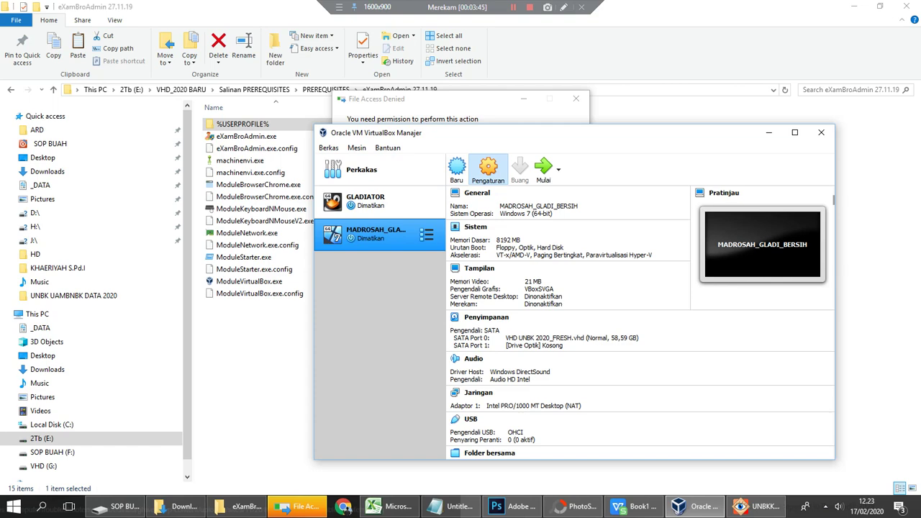
Step: In the MADROSAH_GLADI_BERSIH network settings, keep Adapter 1 enabled and attach it to Adaptor Hanya-host
{"action": "left_click", "coordinate": [487, 171]}
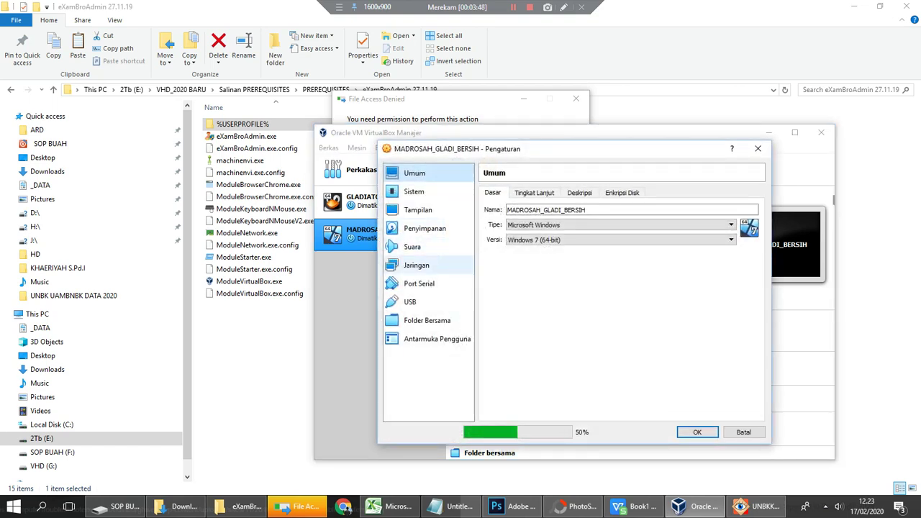
{"action": "left_click", "coordinate": [416, 265]}
{"action": "left_click", "coordinate": [489, 209]}
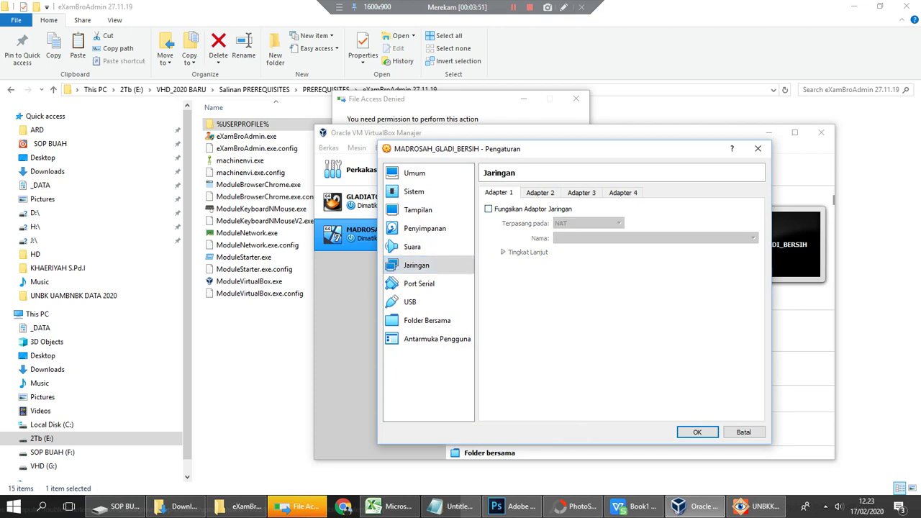
{"action": "left_click", "coordinate": [489, 209]}
{"action": "left_click", "coordinate": [588, 223]}
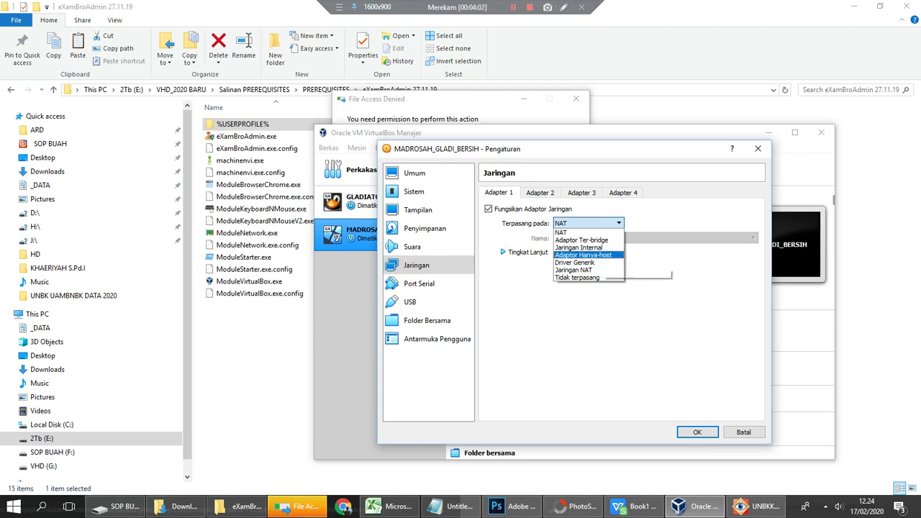
{"action": "left_click", "coordinate": [599, 255]}
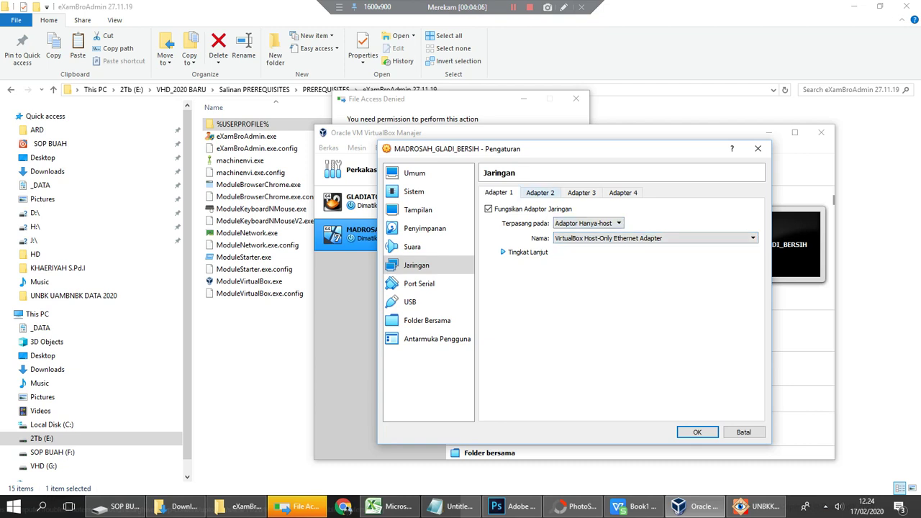
Step: Enable network Adapter 2 and attach it to NAT
{"action": "left_click", "coordinate": [540, 193]}
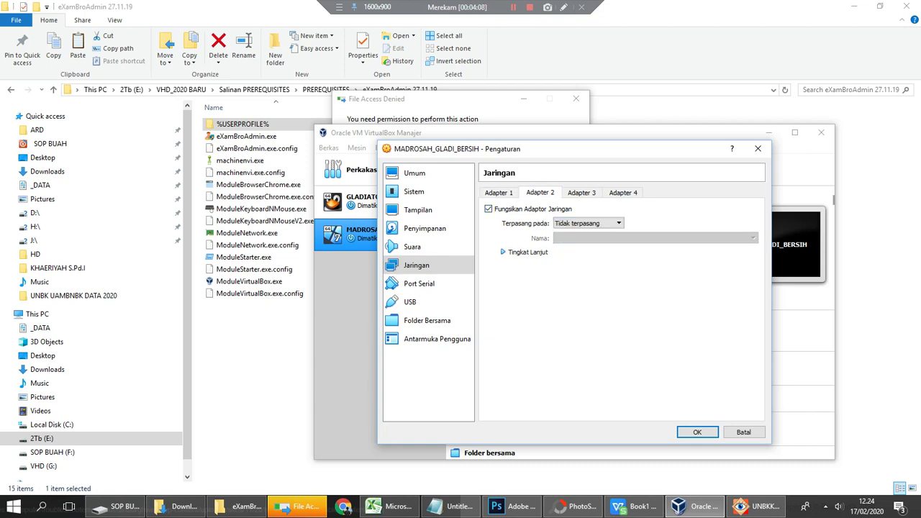
{"action": "left_click", "coordinate": [588, 223]}
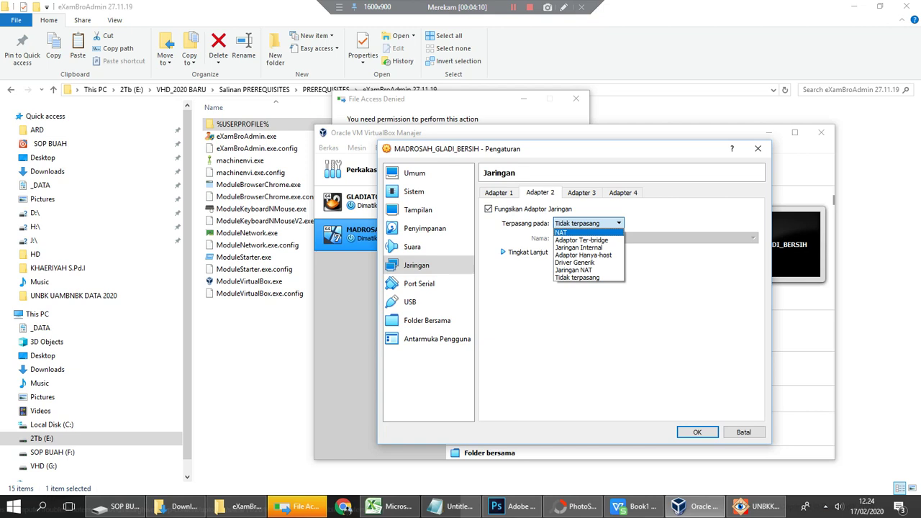
{"action": "left_click", "coordinate": [588, 232]}
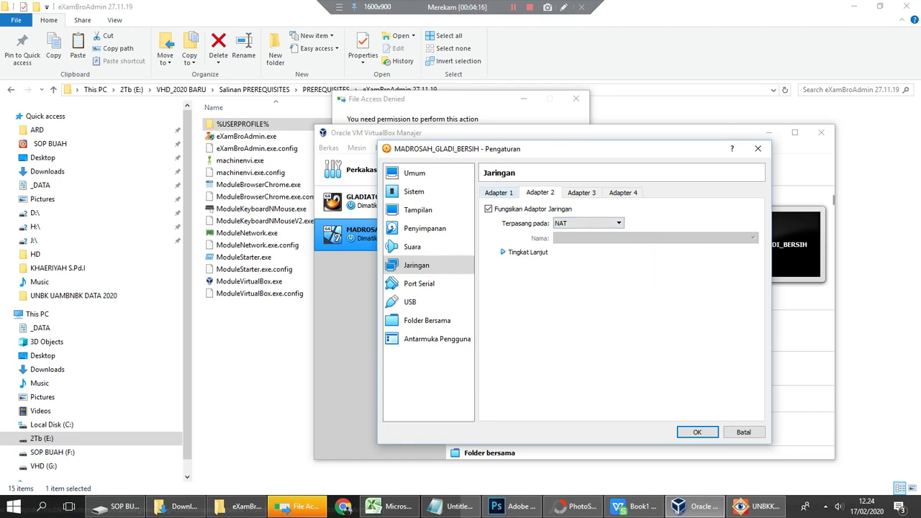
Step: Try attaching Adapter 1 to Adaptor Ter-bridge with Realtek PCIe GBE Family Controller as its network card
{"action": "left_click", "coordinate": [498, 192]}
{"action": "left_click", "coordinate": [588, 223]}
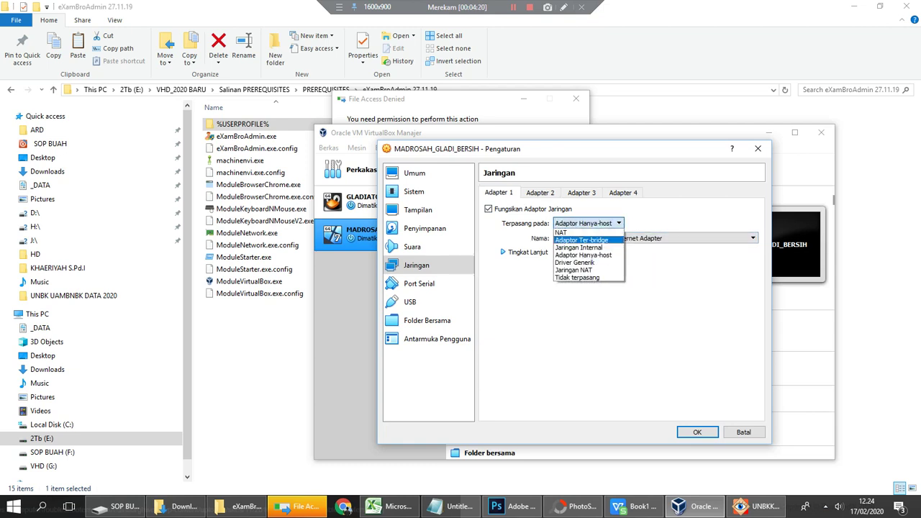
{"action": "left_click", "coordinate": [582, 240]}
{"action": "left_click", "coordinate": [654, 238]}
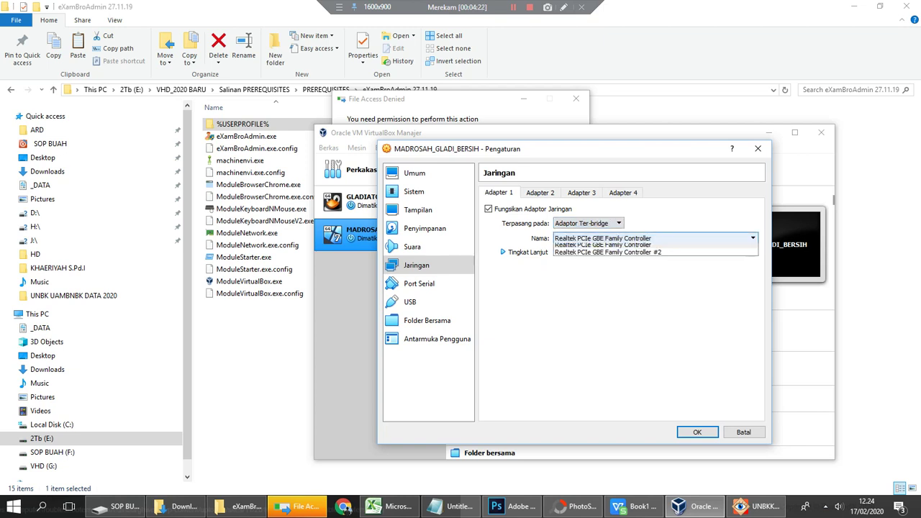
{"action": "left_click", "coordinate": [603, 247]}
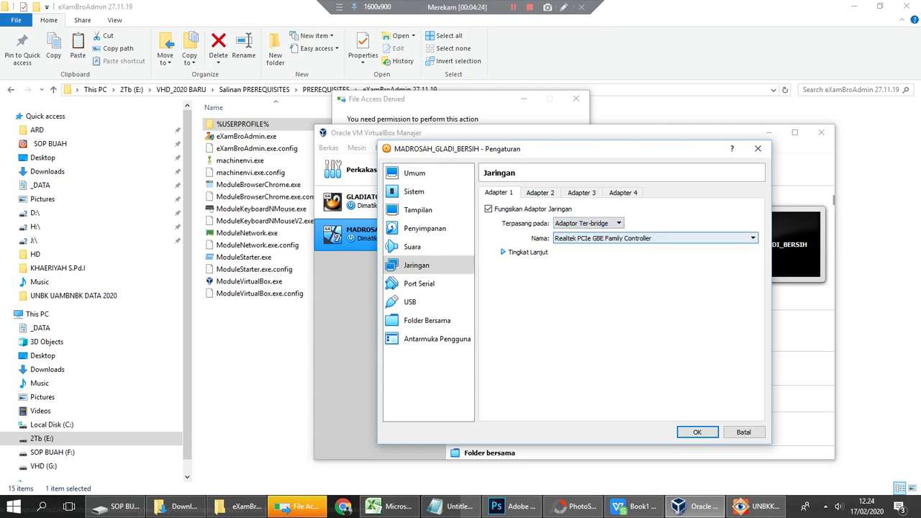
{"action": "left_click", "coordinate": [654, 238]}
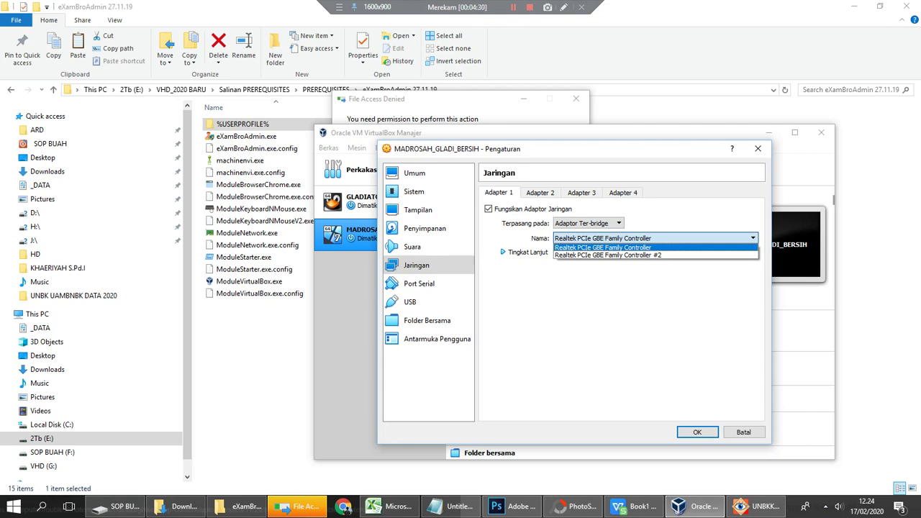
Step: Set Adapter 1 back to Adaptor Hanya-host and save the virtual machine settings
{"action": "left_click", "coordinate": [586, 223]}
{"action": "left_click", "coordinate": [586, 224]}
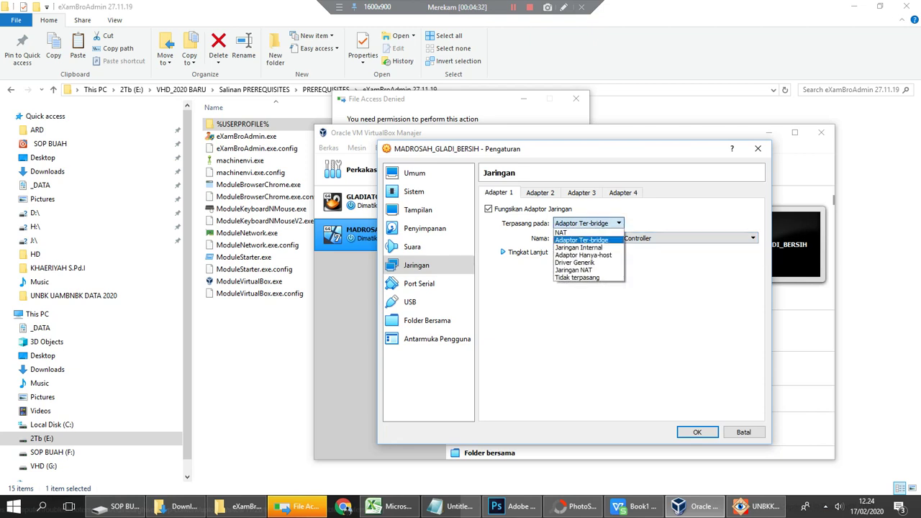
{"action": "left_click", "coordinate": [583, 255]}
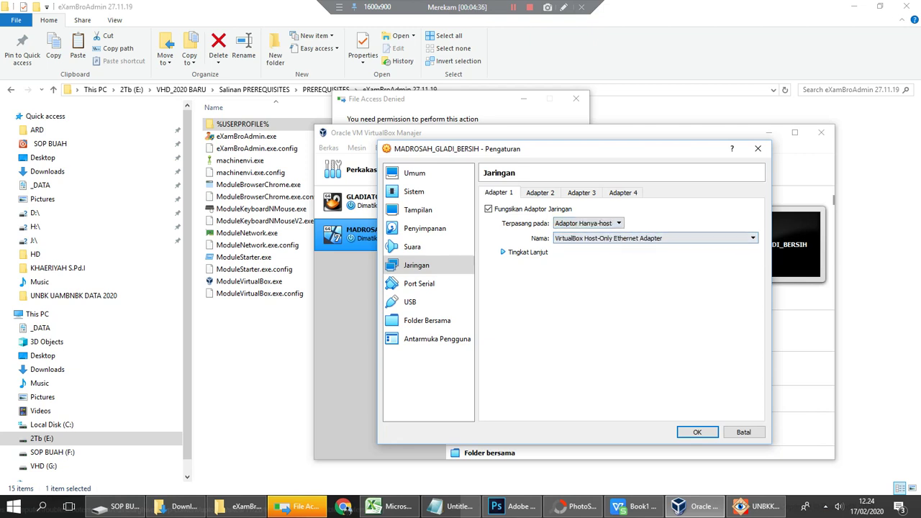
{"action": "left_click", "coordinate": [698, 432]}
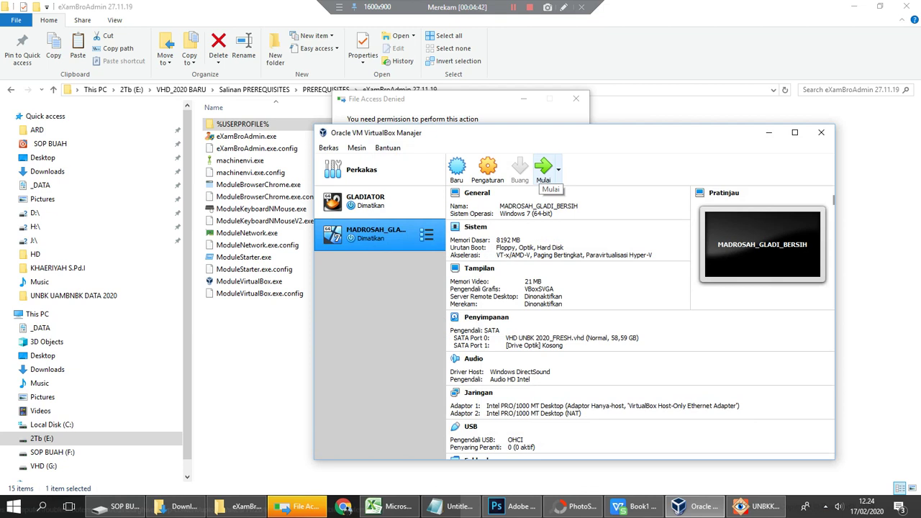
Step: Switch to File Explorer and review the program files and %USERPROFILE% folder inside eXamBroAdmin 27.11.19
{"action": "left_click", "coordinate": [257, 338]}
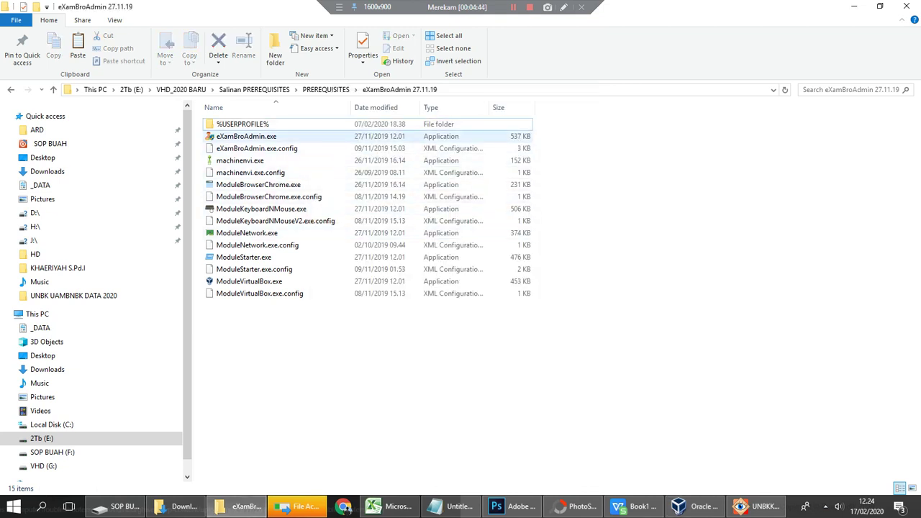
{"action": "left_click", "coordinate": [246, 136]}
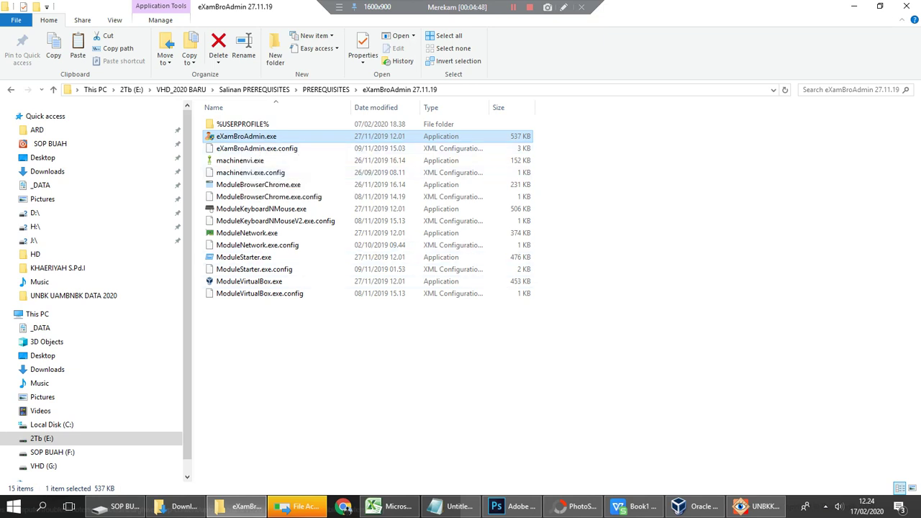
{"action": "left_click_drag", "start_coordinate": [448, 370], "coordinate": [239, 143]}
{"action": "left_click_drag", "start_coordinate": [351, 364], "coordinate": [246, 135]}
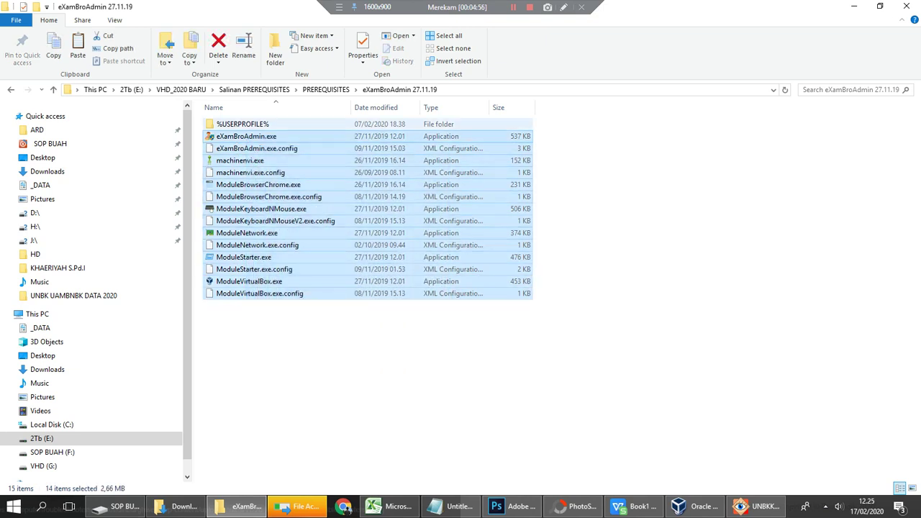
{"action": "left_click", "coordinate": [246, 124]}
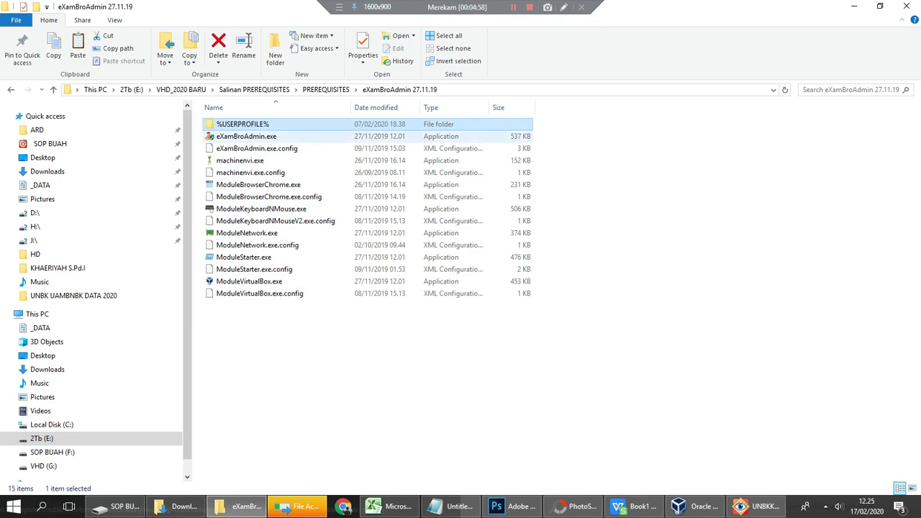
Step: Cancel the pending File Access Denied dialog and launch eXamBroAdmin.exe
{"action": "left_click", "coordinate": [246, 136]}
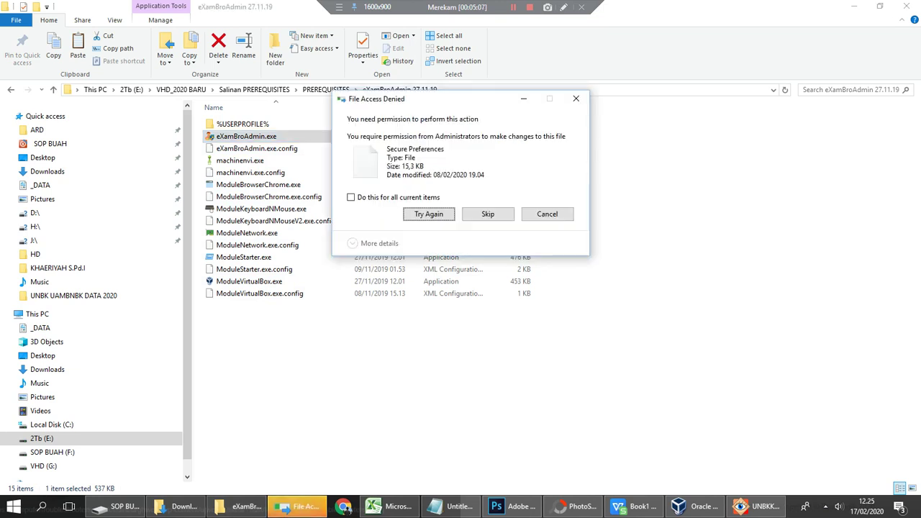
{"action": "key", "text": "Escape"}
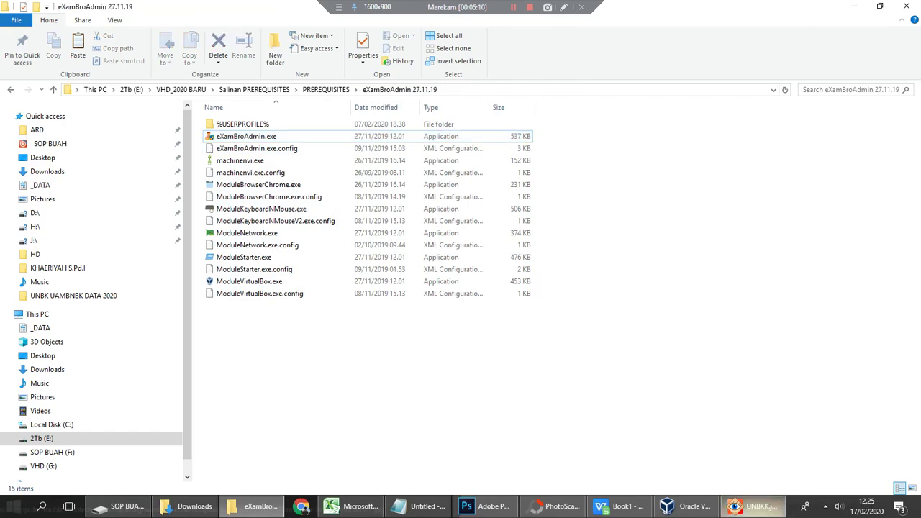
{"action": "left_click", "coordinate": [753, 507]}
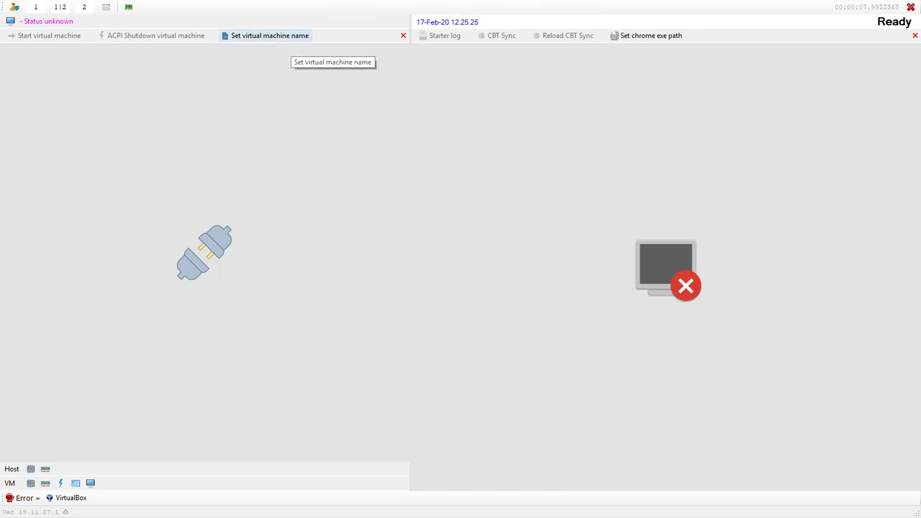
Step: Set the virtual machine name to MADROSAH_GLADI_BERSIH and start that machine
{"action": "left_click", "coordinate": [287, 36]}
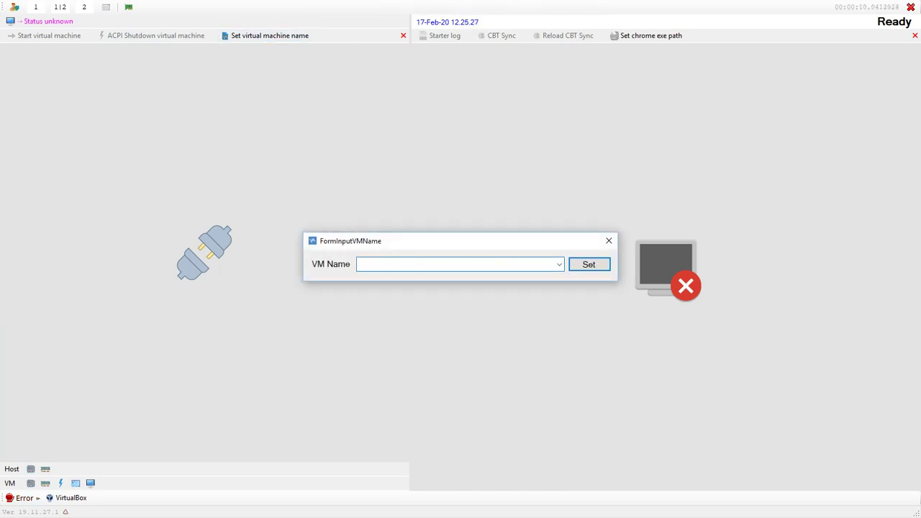
{"action": "left_click", "coordinate": [559, 264]}
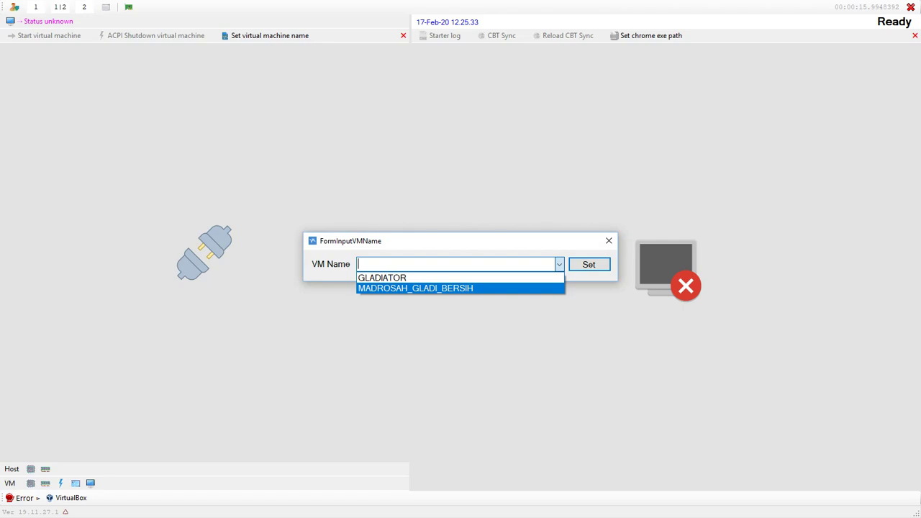
{"action": "key", "text": "Return"}
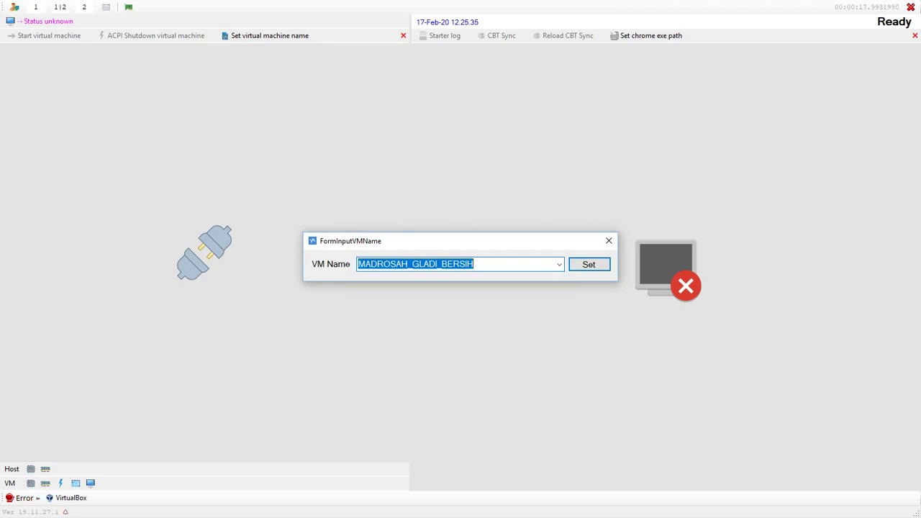
{"action": "left_click", "coordinate": [474, 264]}
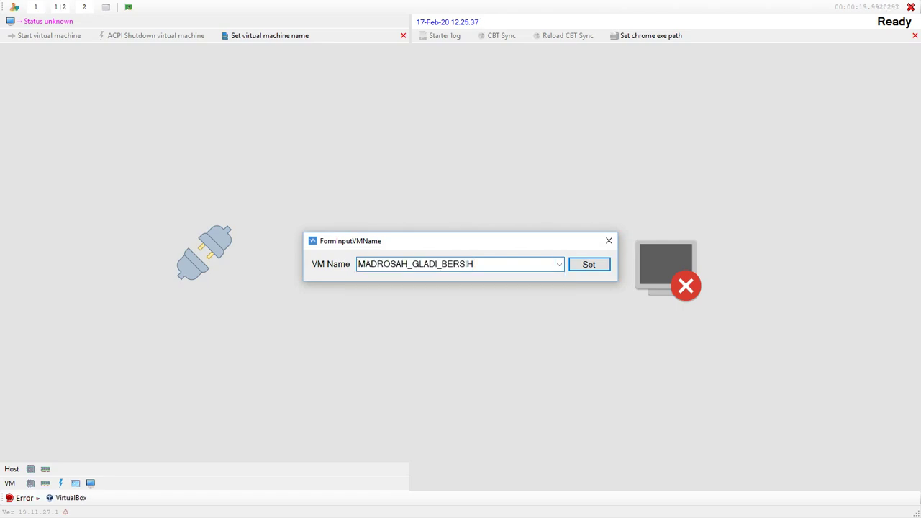
{"action": "key", "text": "ctrl+a"}
{"action": "key", "text": "alt+Down"}
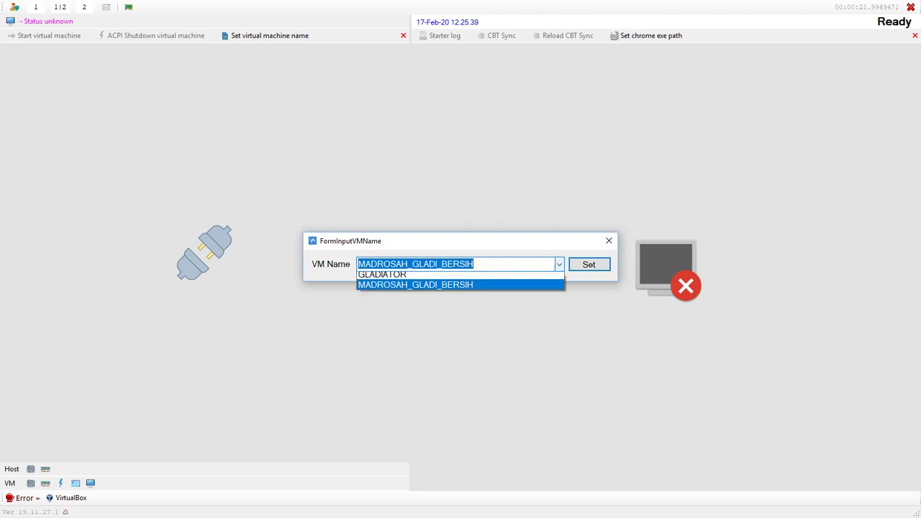
{"action": "key", "text": "Up"}
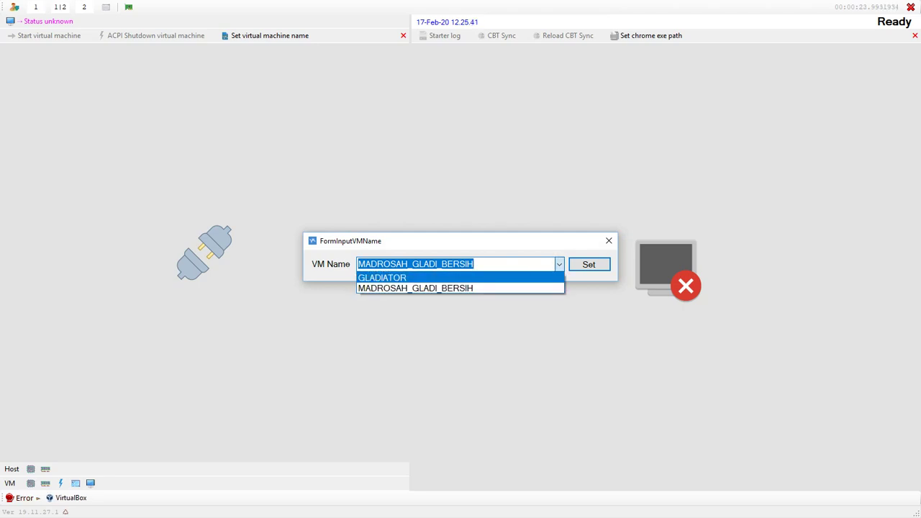
{"action": "key", "text": "Down"}
{"action": "key", "text": "Return"}
{"action": "key", "text": "Return"}
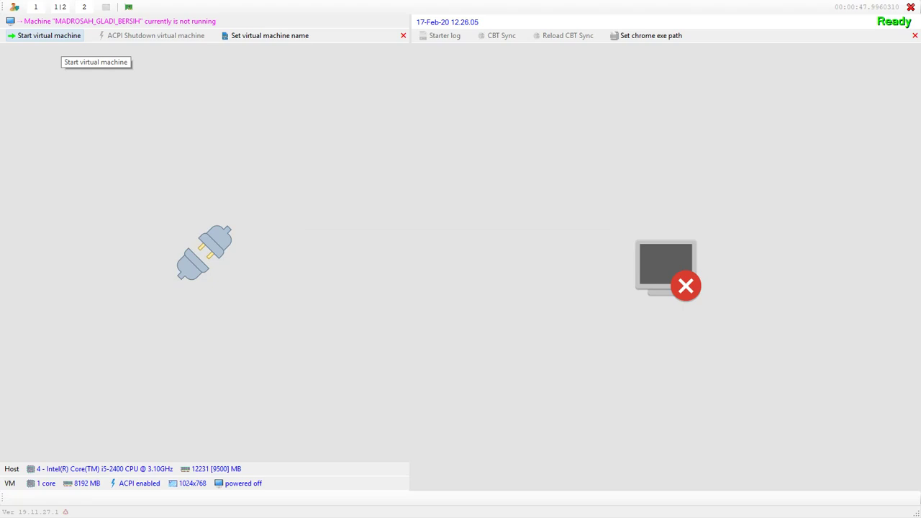
{"action": "left_click", "coordinate": [49, 35]}
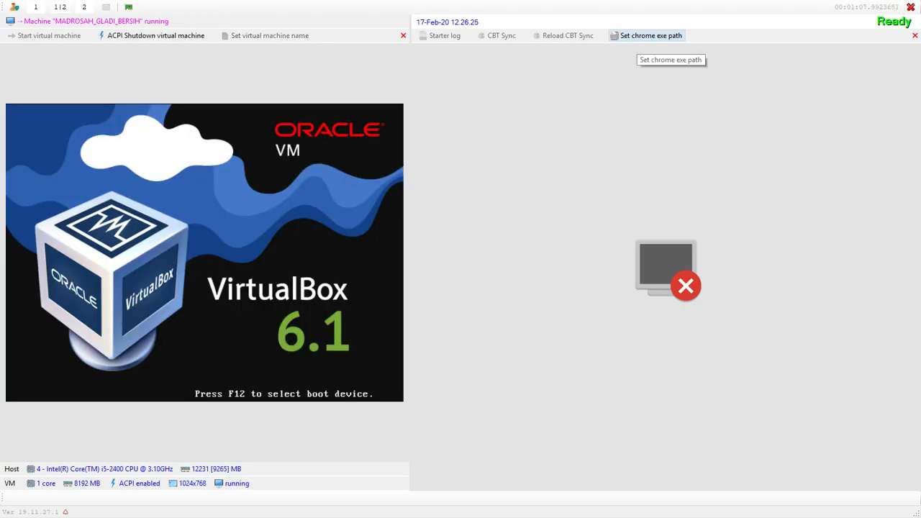
Step: Set the Chrome executable path to chrome.exe in C:\Program Files (x86)\Google\Chrome\Application
{"action": "left_click", "coordinate": [648, 36]}
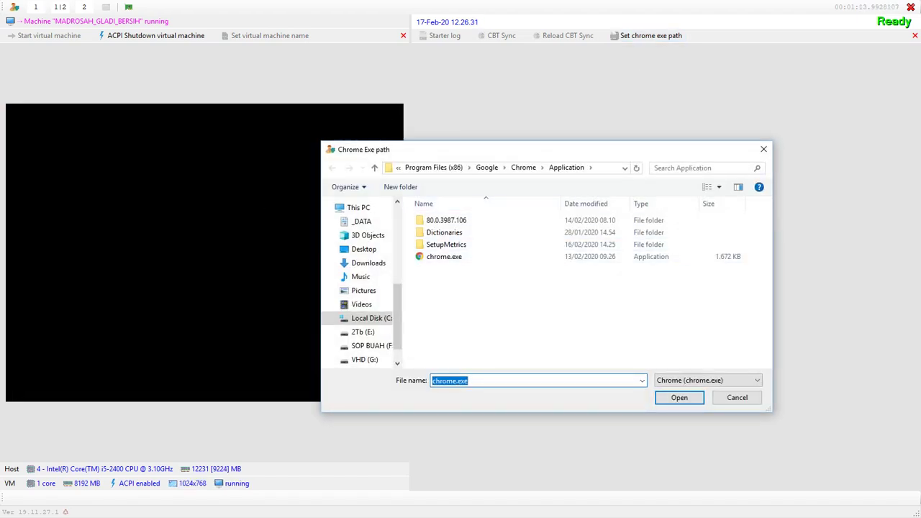
{"action": "left_click_drag", "start_coordinate": [569, 151], "coordinate": [654, 132]}
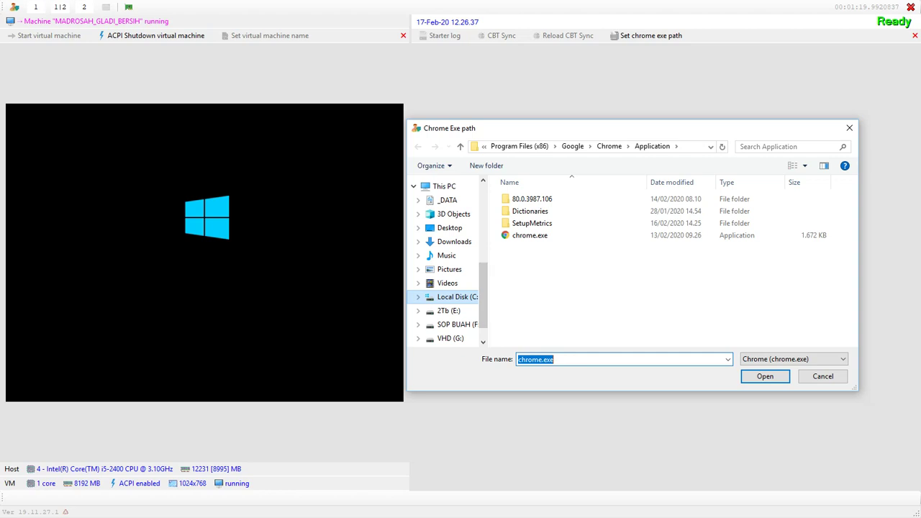
{"action": "left_click", "coordinate": [452, 297]}
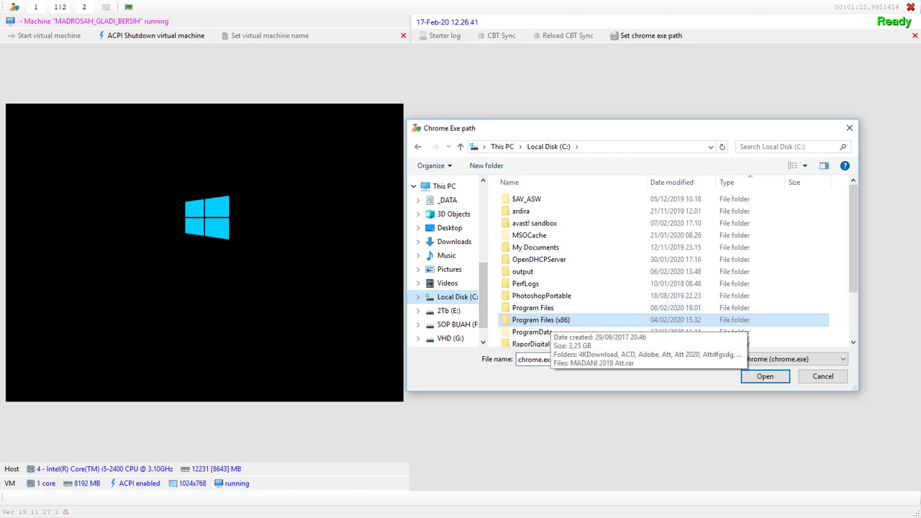
{"action": "double_click", "coordinate": [551, 319]}
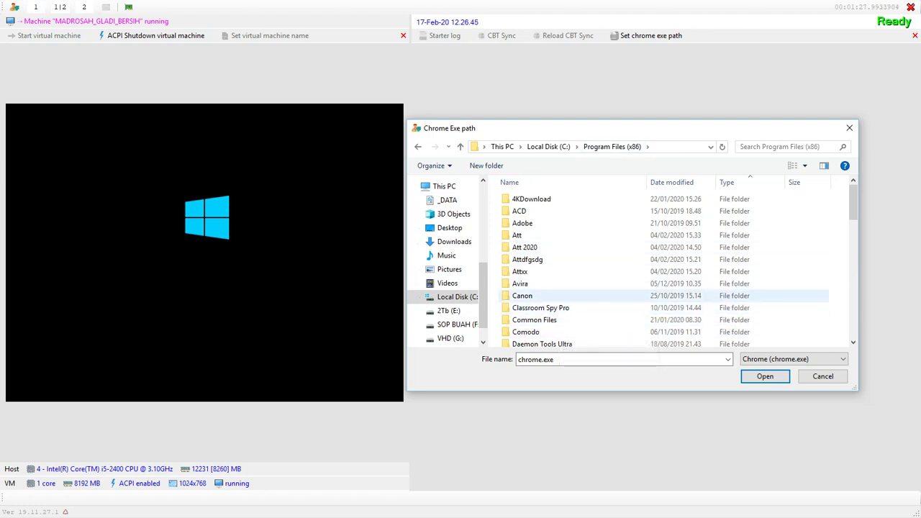
{"action": "left_click", "coordinate": [547, 320]}
{"action": "scroll", "coordinate": [575, 297], "scroll_direction": "down", "scroll_amount": 2}
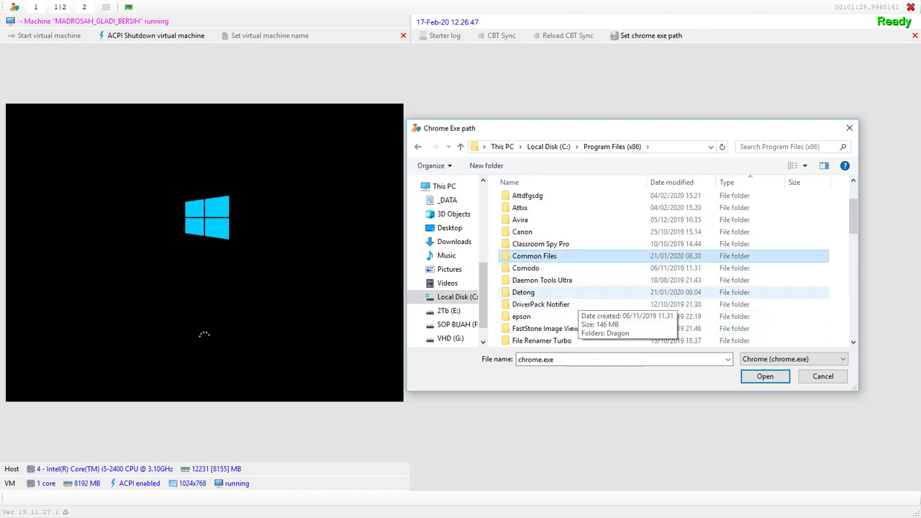
{"action": "scroll", "coordinate": [576, 295], "scroll_direction": "down", "scroll_amount": 1}
{"action": "scroll", "coordinate": [575, 282], "scroll_direction": "down", "scroll_amount": 1}
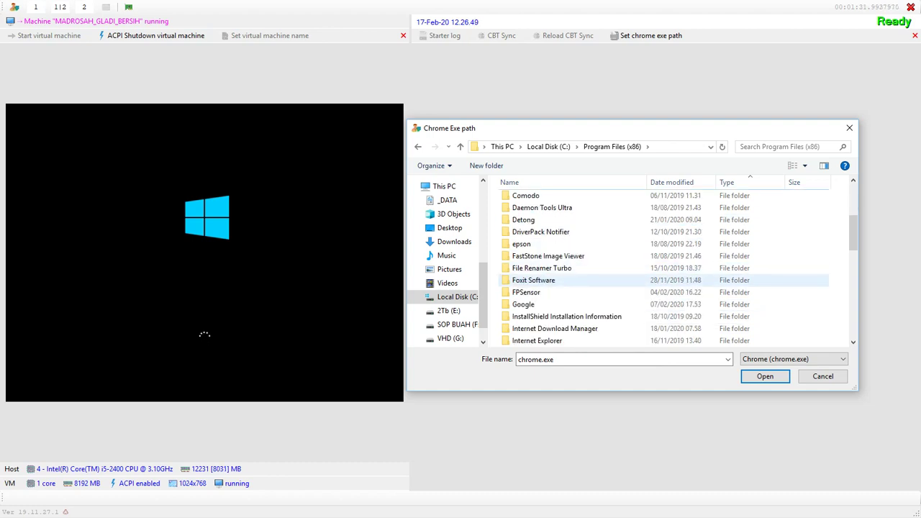
{"action": "double_click", "coordinate": [532, 304]}
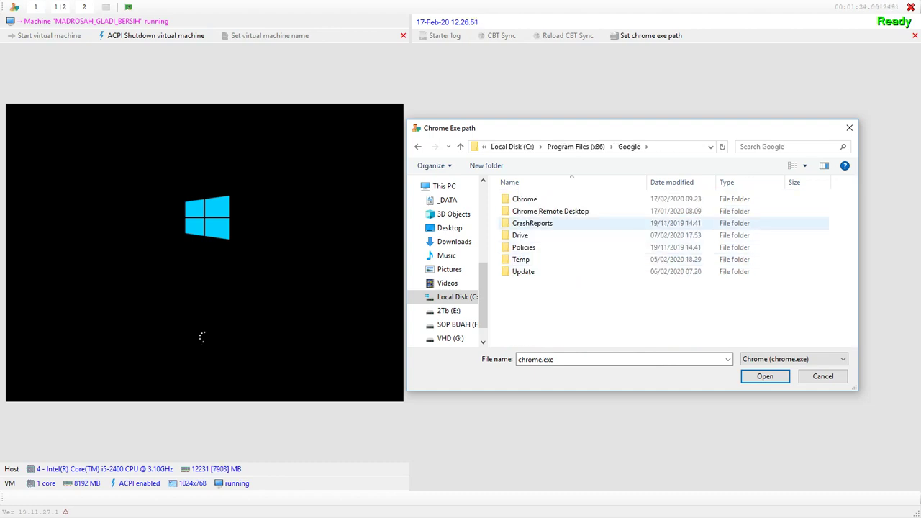
{"action": "double_click", "coordinate": [525, 199]}
{"action": "double_click", "coordinate": [529, 199]}
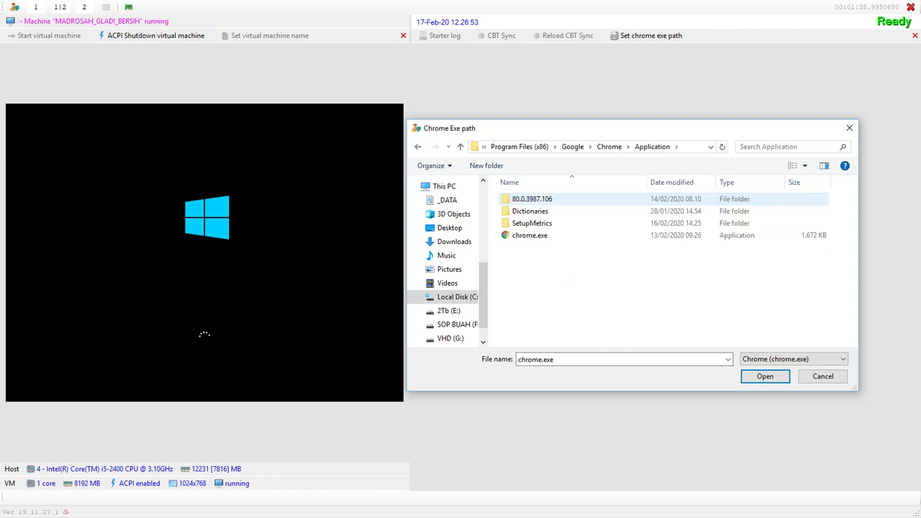
{"action": "double_click", "coordinate": [529, 235]}
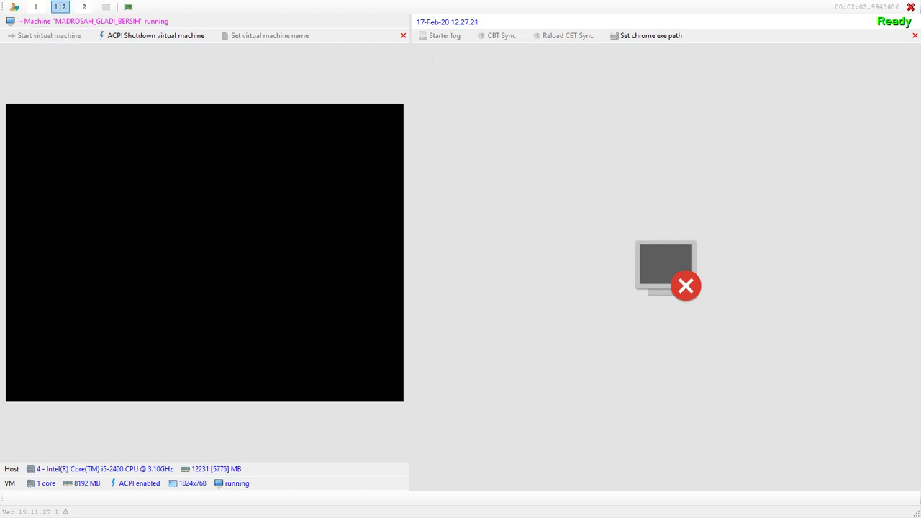
Step: View the virtual machine panel and the CBT Sync panel on their own, and return to the combined view
{"action": "left_click", "coordinate": [35, 7]}
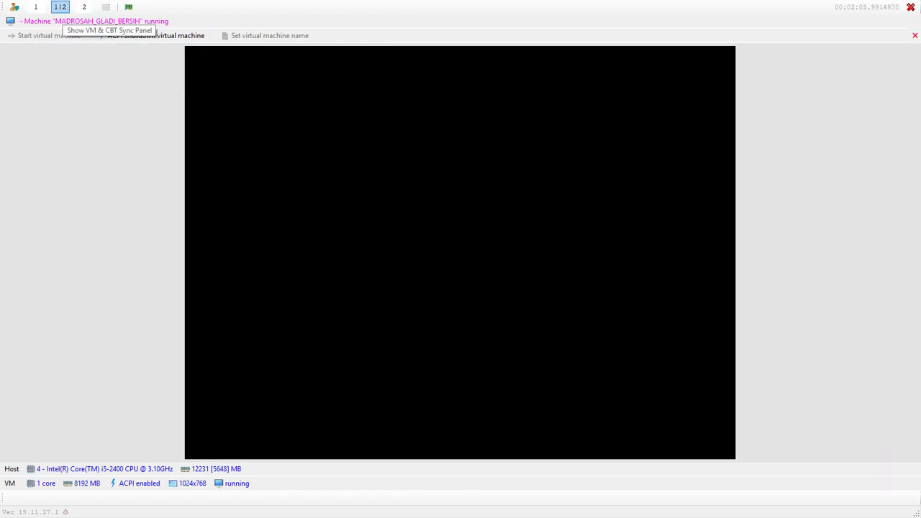
{"action": "left_click", "coordinate": [60, 6]}
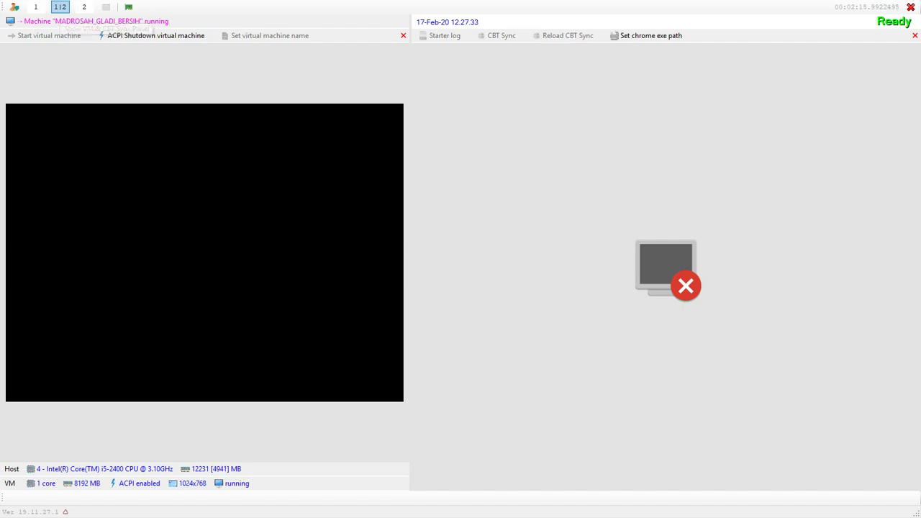
{"action": "left_click", "coordinate": [60, 7]}
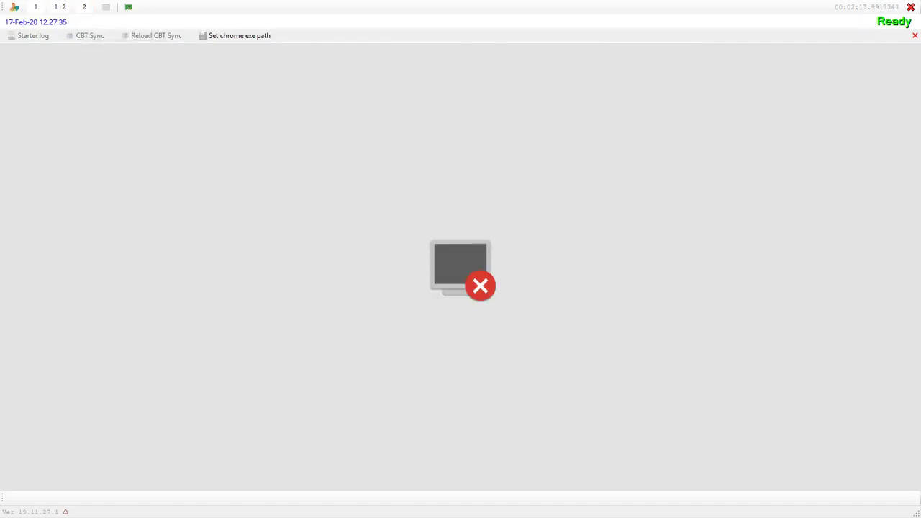
{"action": "left_click", "coordinate": [59, 7]}
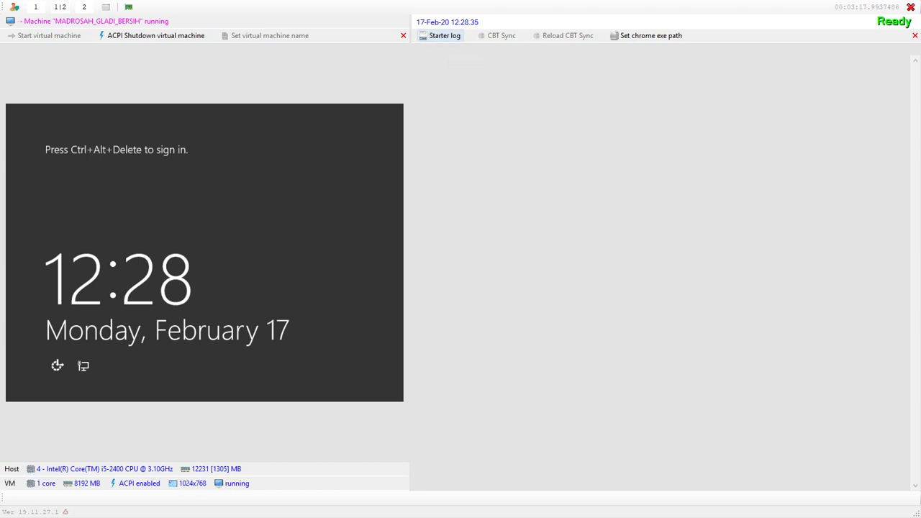
Step: Show the Starter log beside the virtual machine and review its server check entries from Starter run to Finish
{"action": "left_click", "coordinate": [444, 36]}
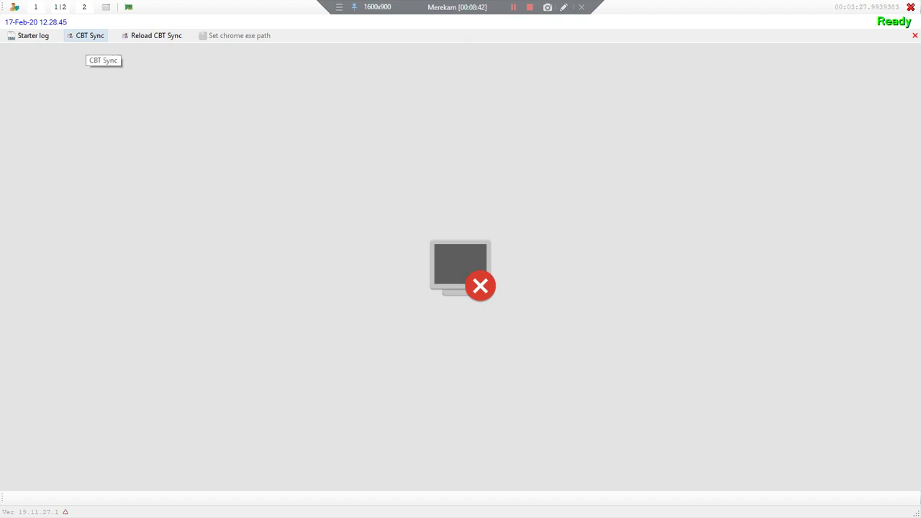
{"action": "left_click", "coordinate": [60, 7]}
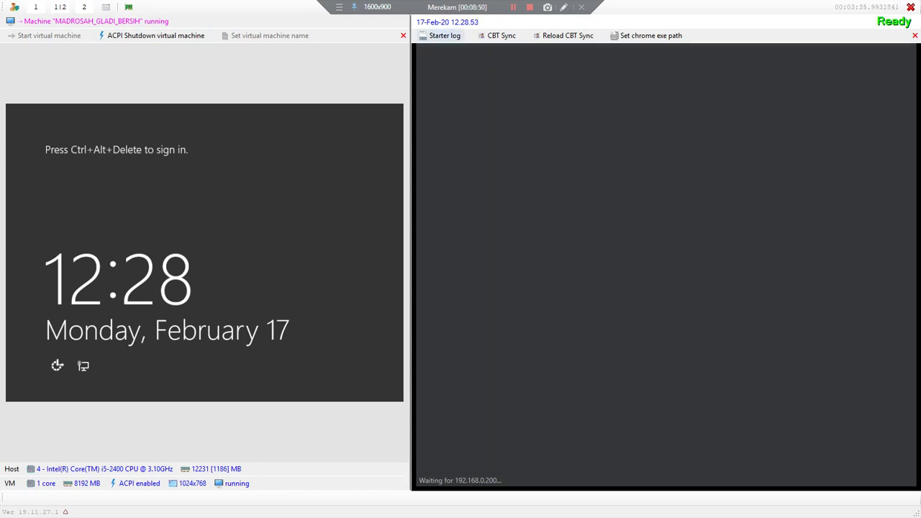
{"action": "left_click", "coordinate": [446, 36]}
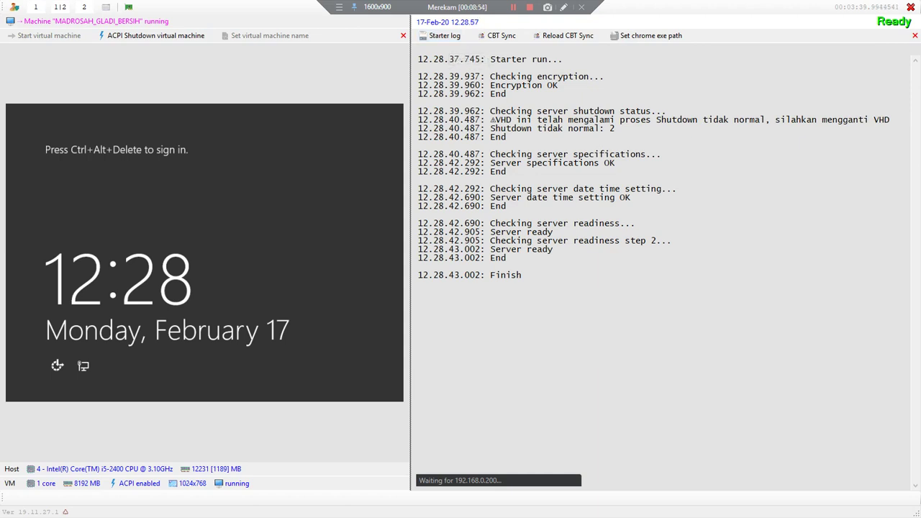
{"action": "left_click_drag", "start_coordinate": [523, 275], "coordinate": [490, 224]}
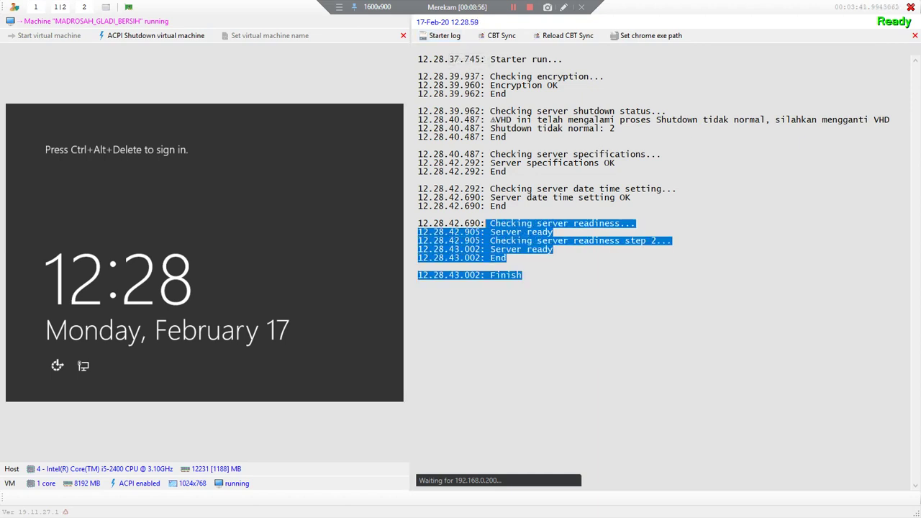
{"action": "left_click", "coordinate": [531, 249]}
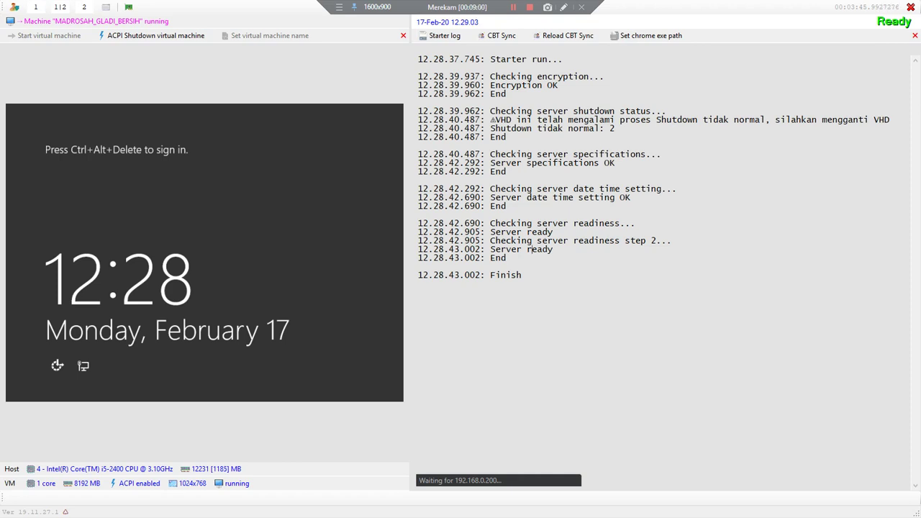
{"action": "left_click_drag", "start_coordinate": [507, 258], "coordinate": [418, 59]}
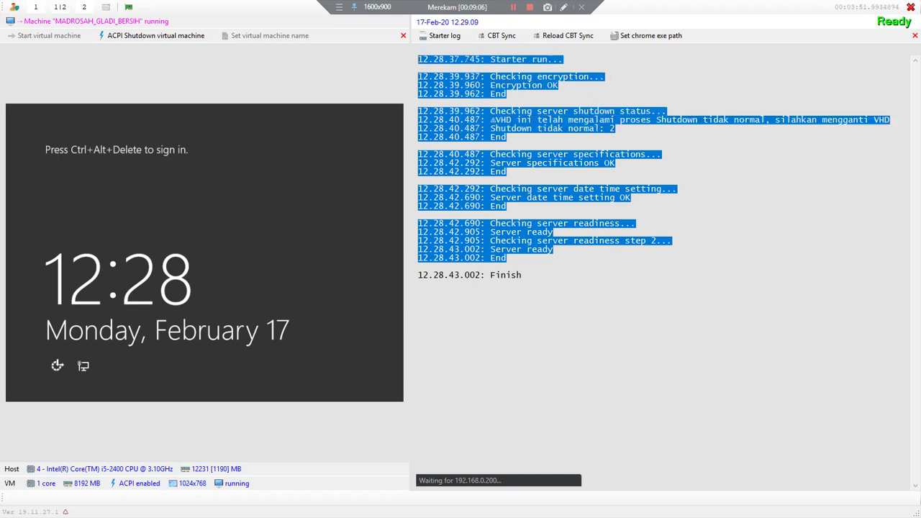
{"action": "left_click_drag", "start_coordinate": [525, 275], "coordinate": [418, 59]}
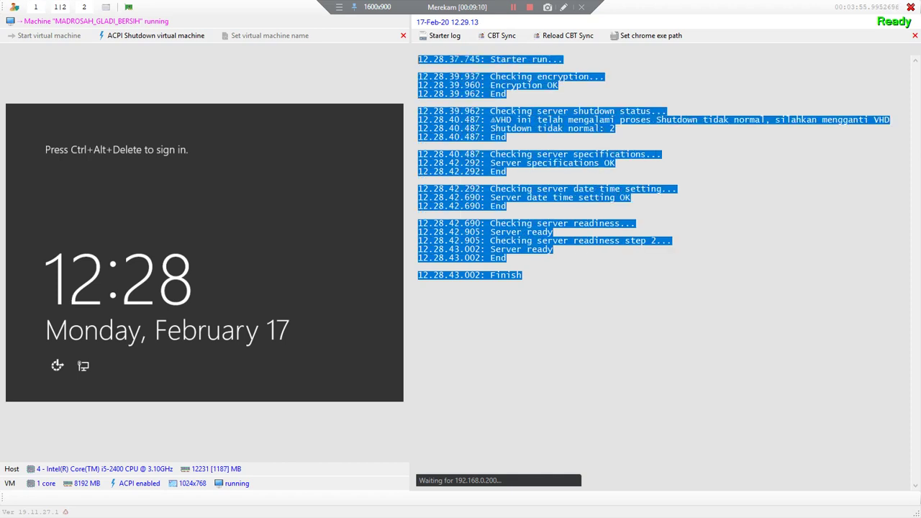
{"action": "left_click", "coordinate": [418, 68]}
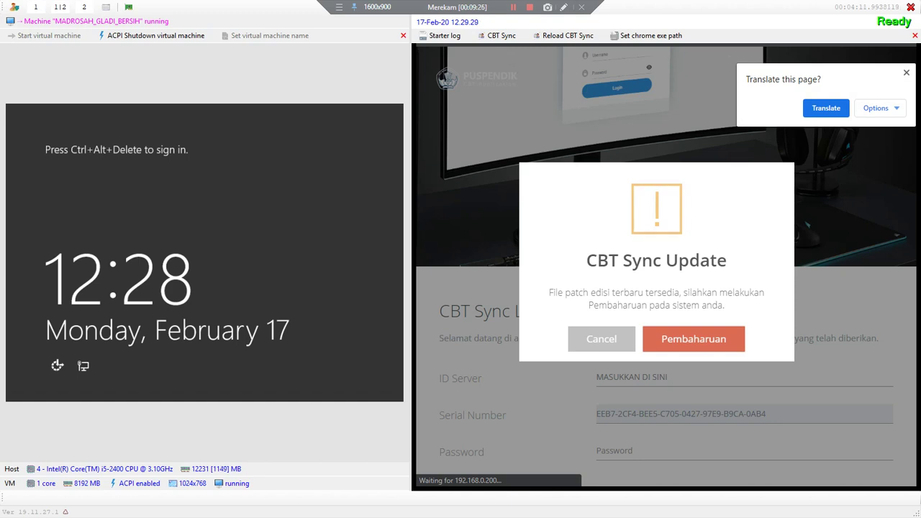
Step: Show only the CBT Sync panel and dismiss the translation prompt and CBT Sync Update dialog covering the login page
{"action": "left_click", "coordinate": [906, 72]}
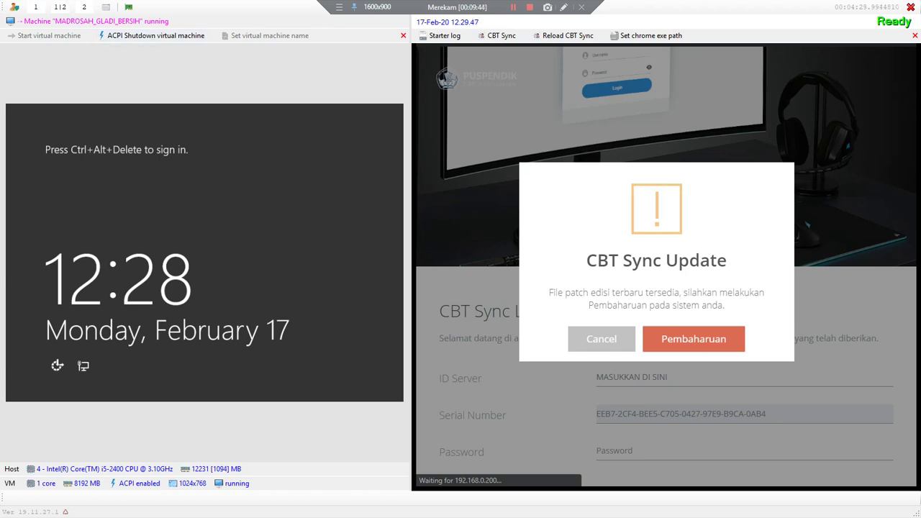
{"action": "left_click", "coordinate": [84, 7]}
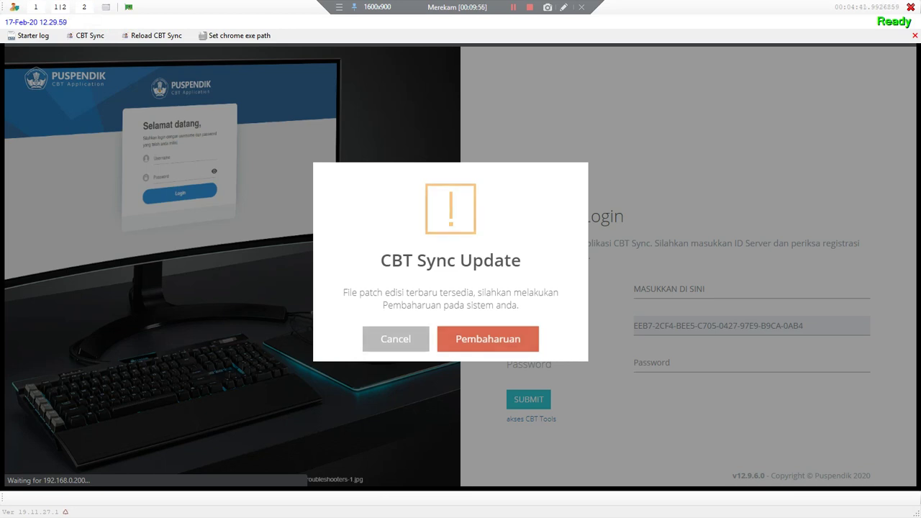
{"action": "key", "text": "Return"}
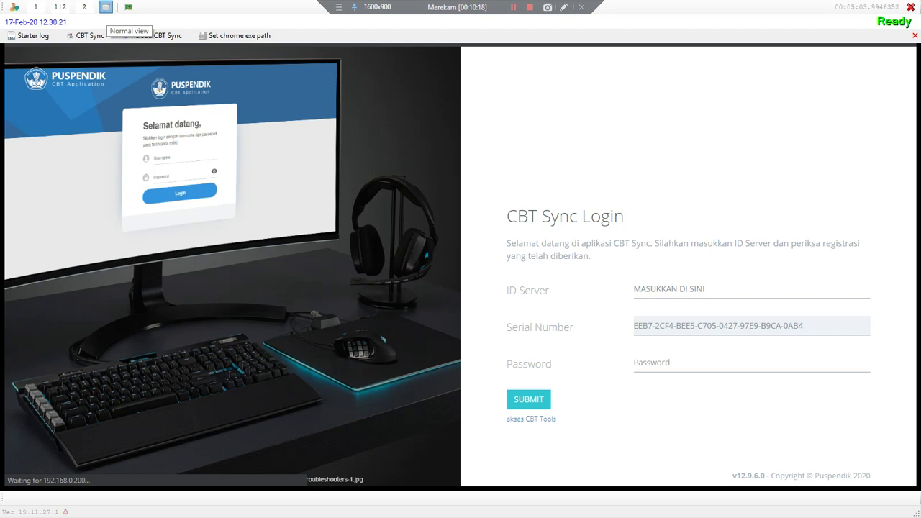
Step: Request the normal window view and enter the password with Caps Lock off to authorize it
{"action": "left_click", "coordinate": [106, 7]}
{"action": "left_click", "coordinate": [404, 266]}
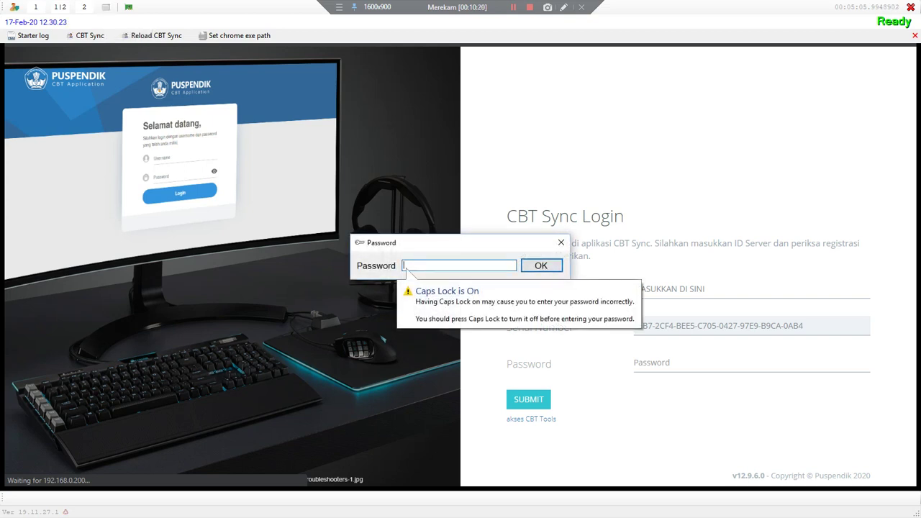
{"action": "key", "text": "Caps_Lock"}
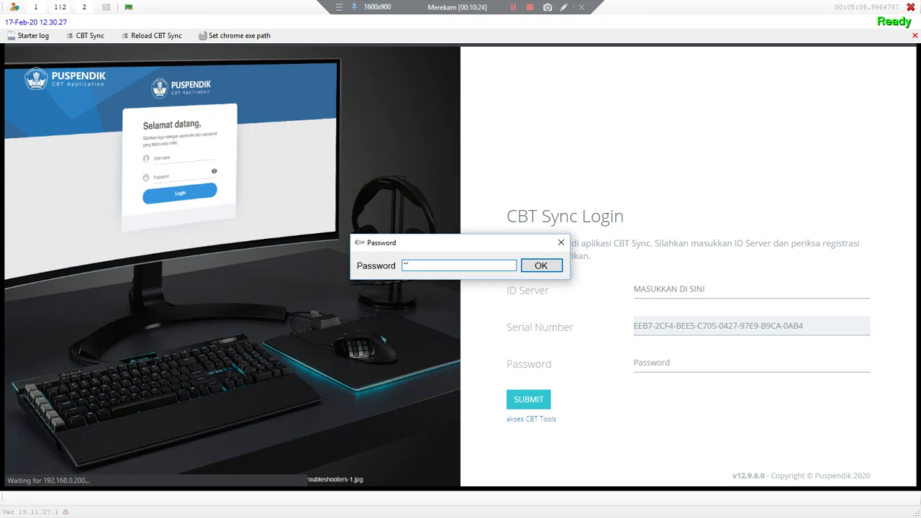
{"action": "type", "text": "***"}
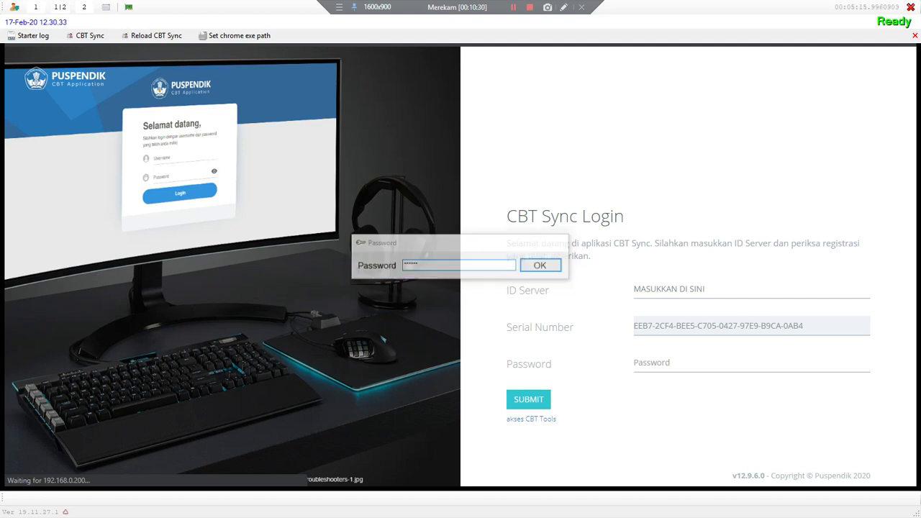
Step: Confirm the password authorization, leave full screen and move the eXamBrowser Admin window aside over the desktop windows
{"action": "key", "text": "Return"}
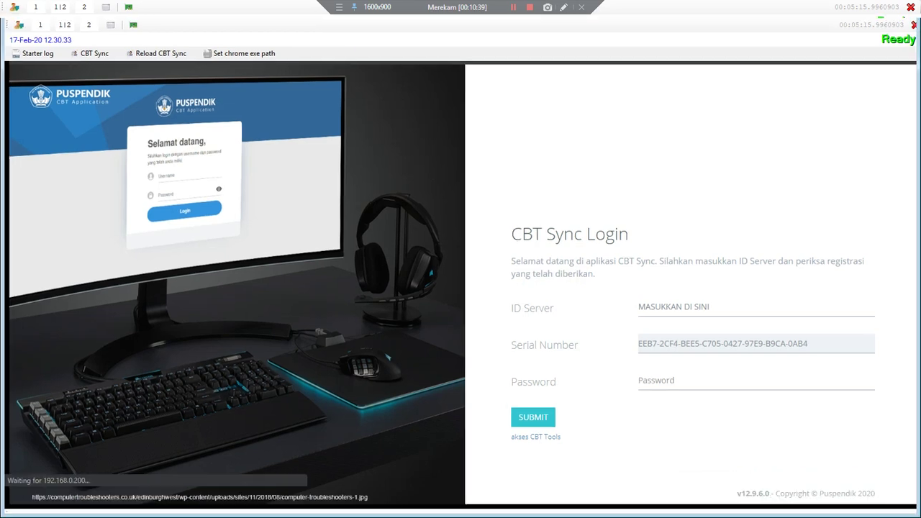
{"action": "key", "text": "F11"}
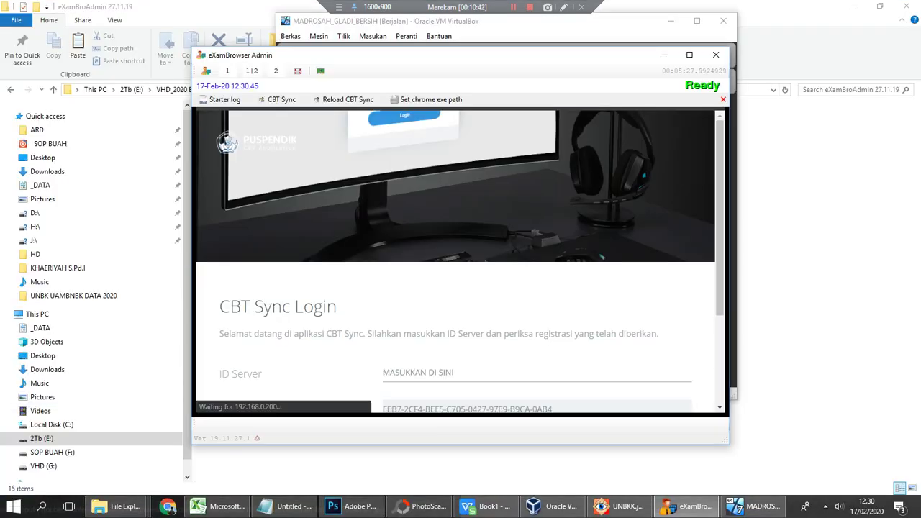
{"action": "left_click_drag", "start_coordinate": [551, 58], "coordinate": [605, 61]}
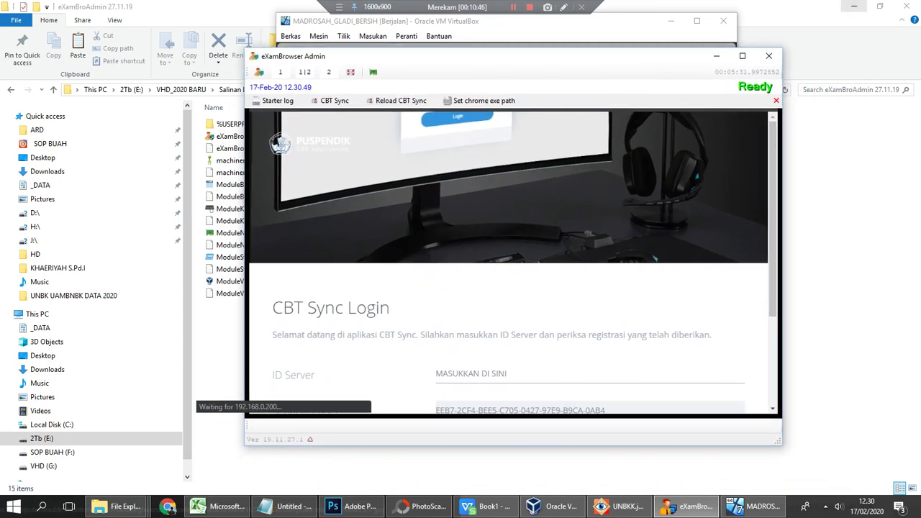
Step: Clear File Explorer and the UNBKK.jpg image from view, leaving the MADROSAH_GLADI_BERSIH and eXamBrowser Admin windows over the desktop
{"action": "left_click", "coordinate": [854, 5]}
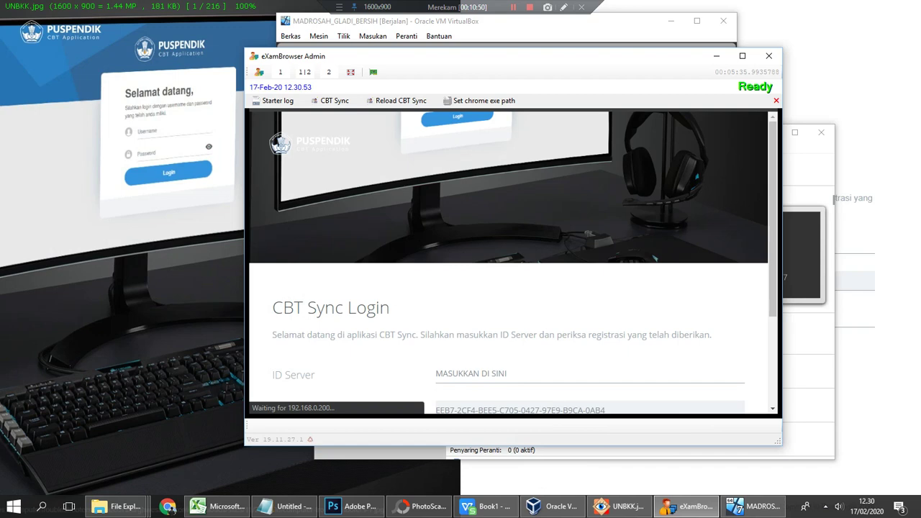
{"action": "key", "text": "alt+Tab"}
{"action": "key", "text": "Escape"}
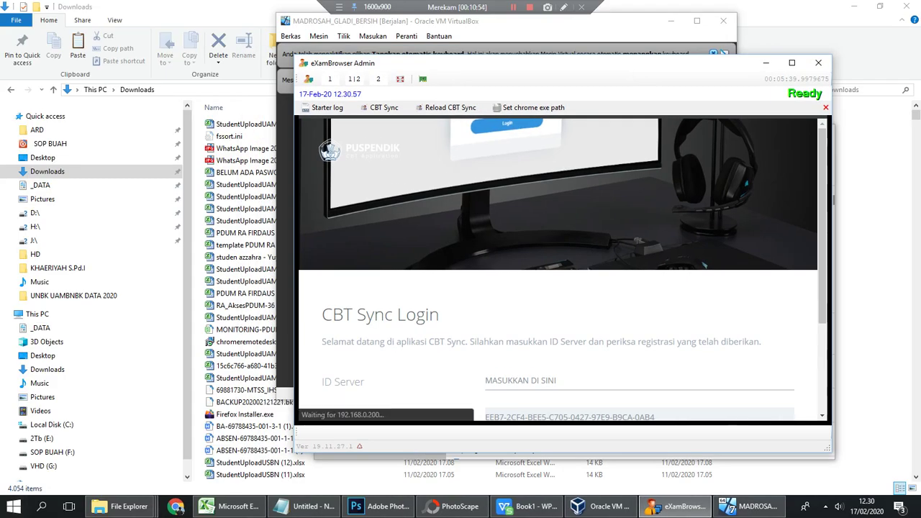
{"action": "key", "text": "super+d"}
{"action": "left_click", "coordinate": [752, 506]}
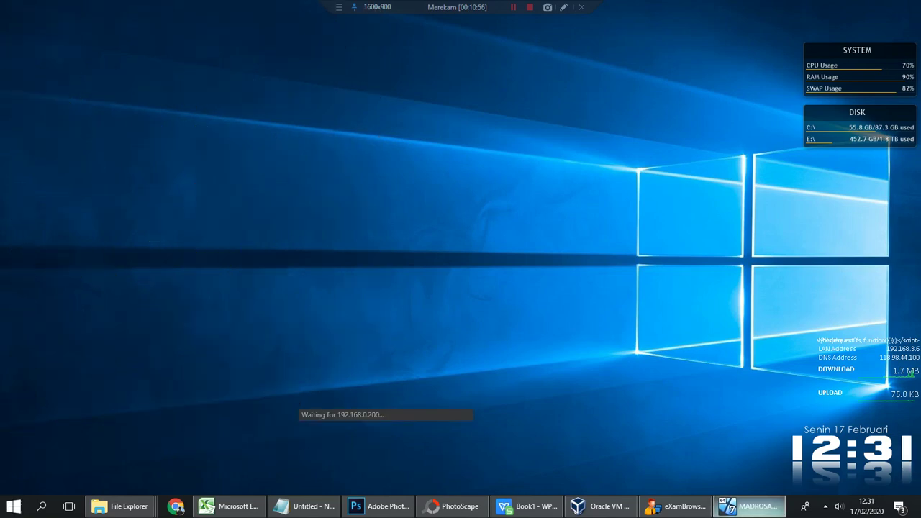
{"action": "left_click", "coordinate": [677, 506]}
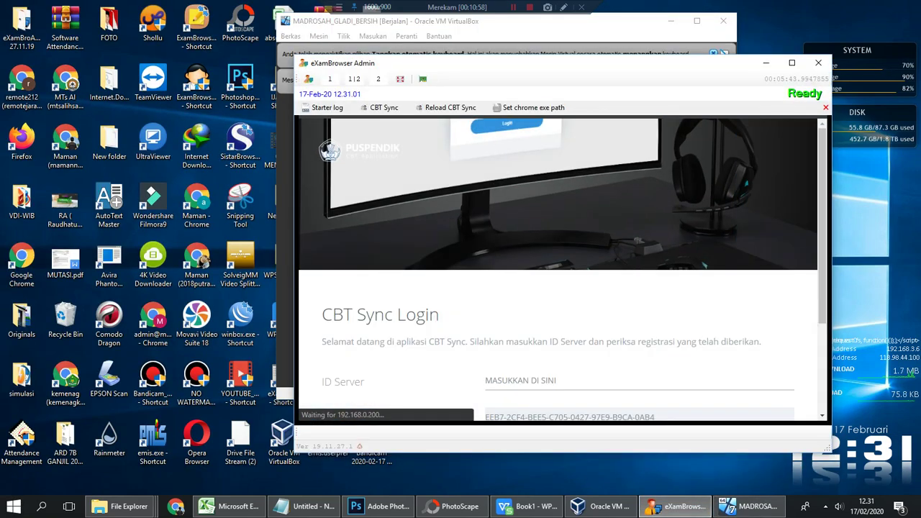
Step: Maximize the eXamBrowser Admin window to view the full CBT Sync login, restore its smaller size and reposition it over the virtual machine window
{"action": "left_click", "coordinate": [791, 63]}
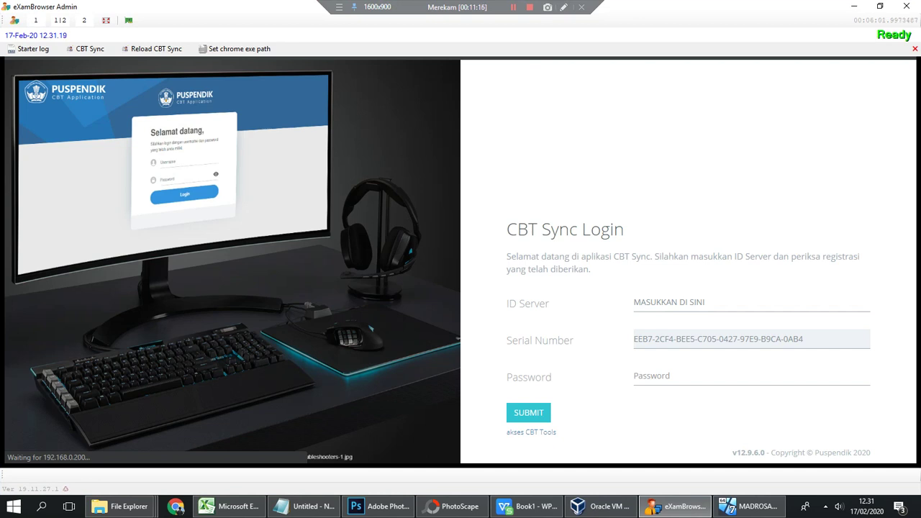
{"action": "left_click", "coordinate": [879, 6]}
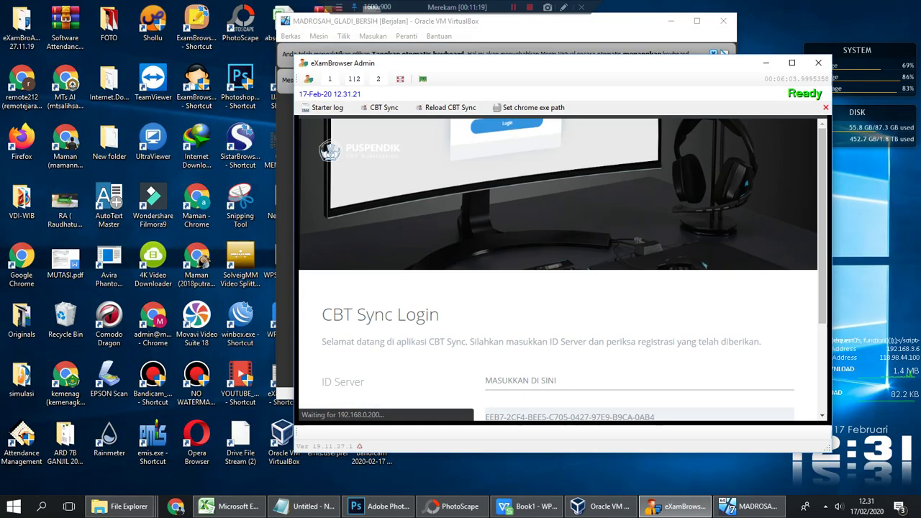
{"action": "left_click_drag", "start_coordinate": [629, 68], "coordinate": [515, 66]}
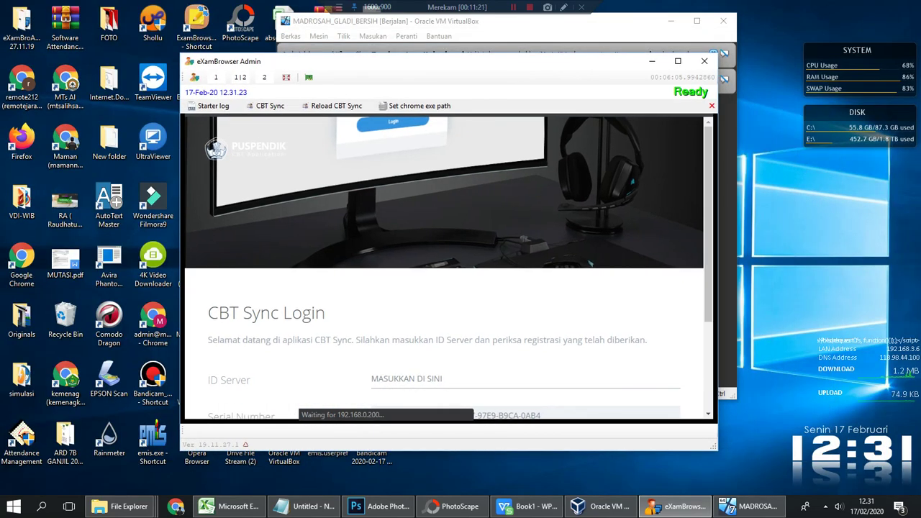